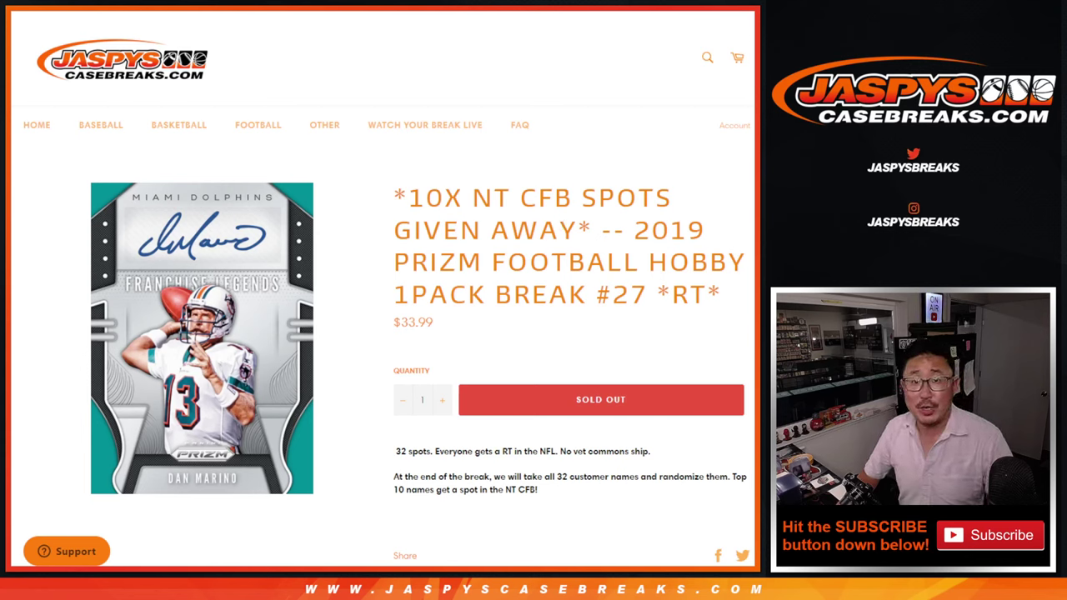
Highlight parts of the product title in turn: 2019, break #27, 10X NT and CFB
double_click(678, 228)
click(689, 179)
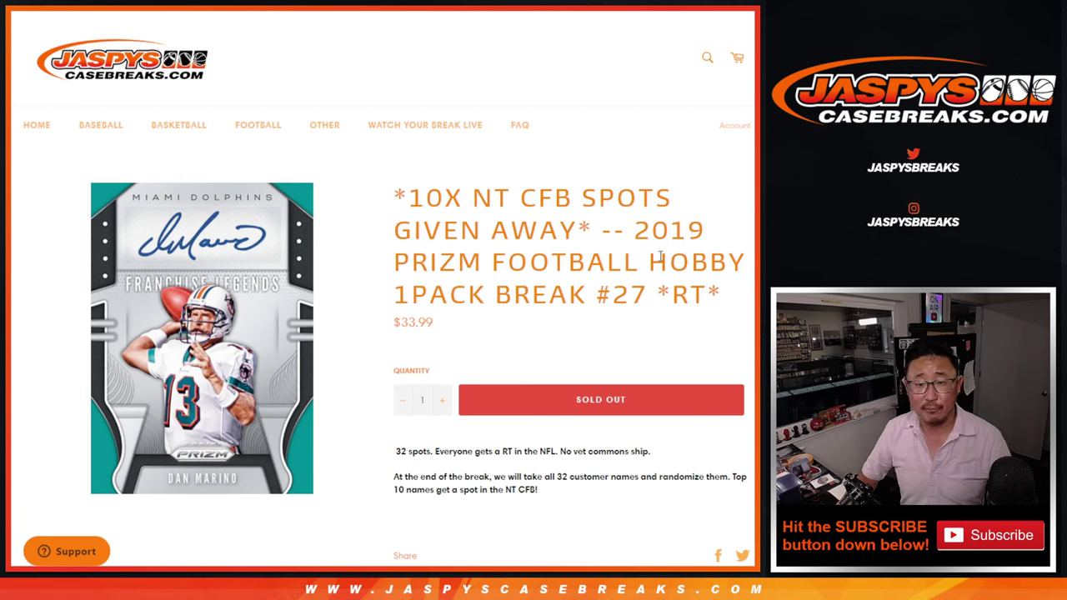
double_click(606, 286)
click(503, 191)
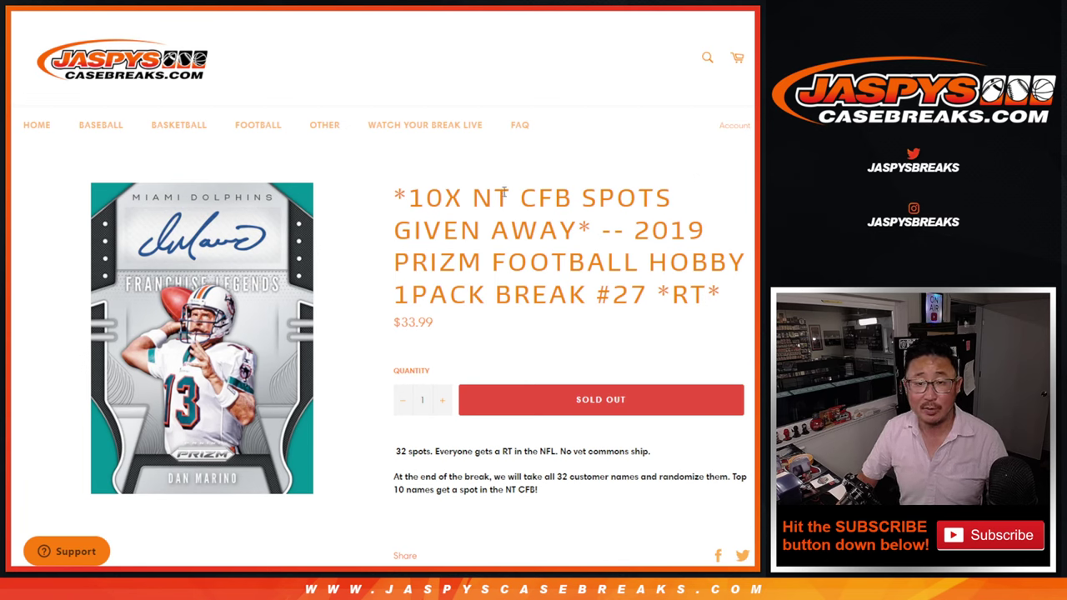
drag(409, 196, 510, 198)
double_click(485, 199)
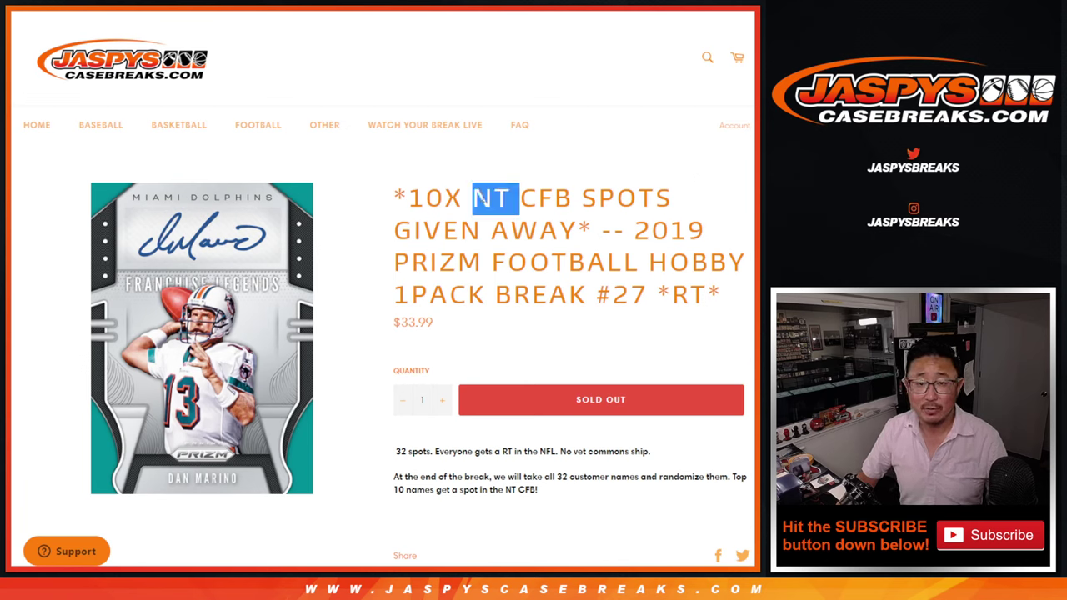
double_click(533, 198)
click(578, 253)
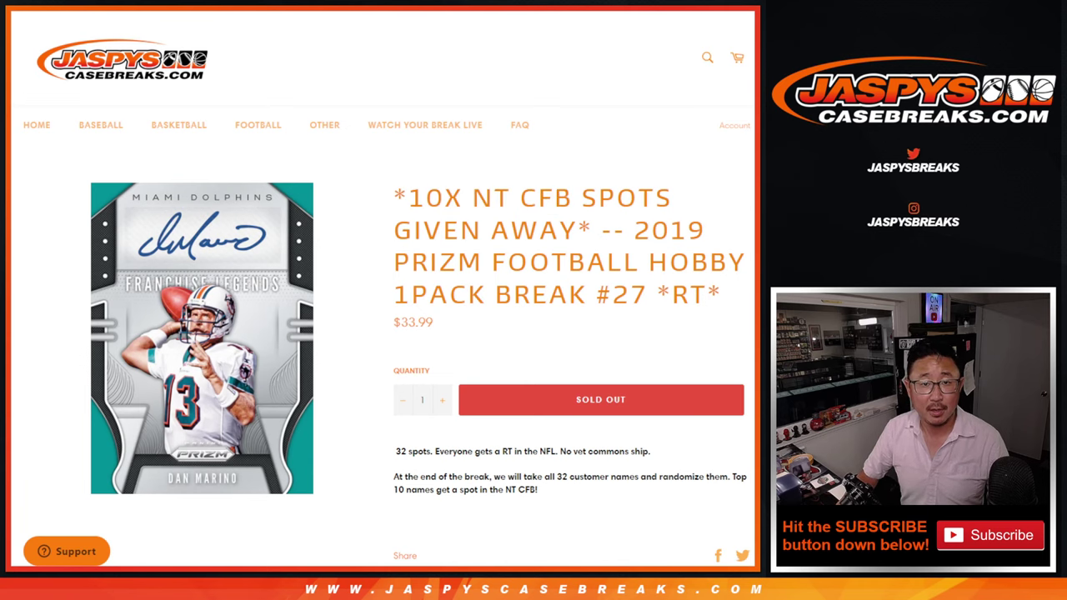
Roll the two virtual dice on RANDOM.ORG, getting 4 and 1
scroll(356, 281, up, 3)
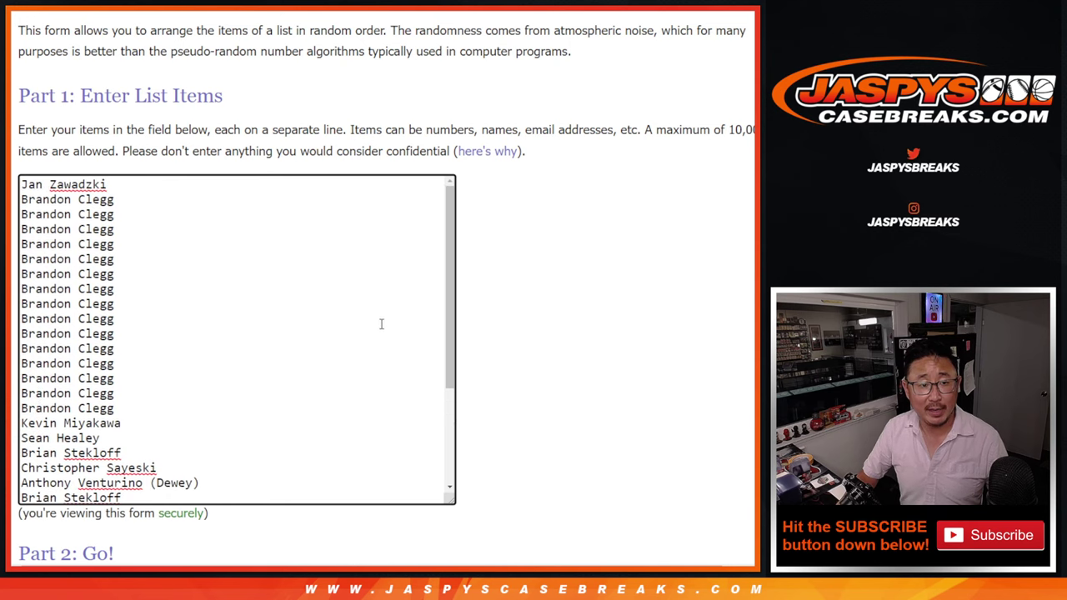
scroll(381, 324, down, 3)
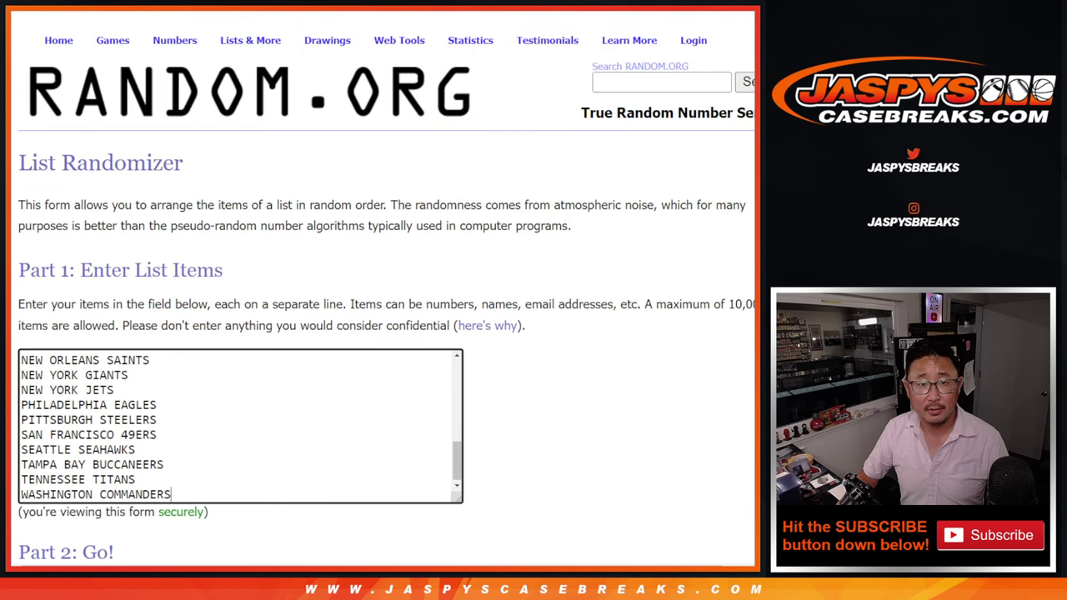
scroll(321, 412, up, 5)
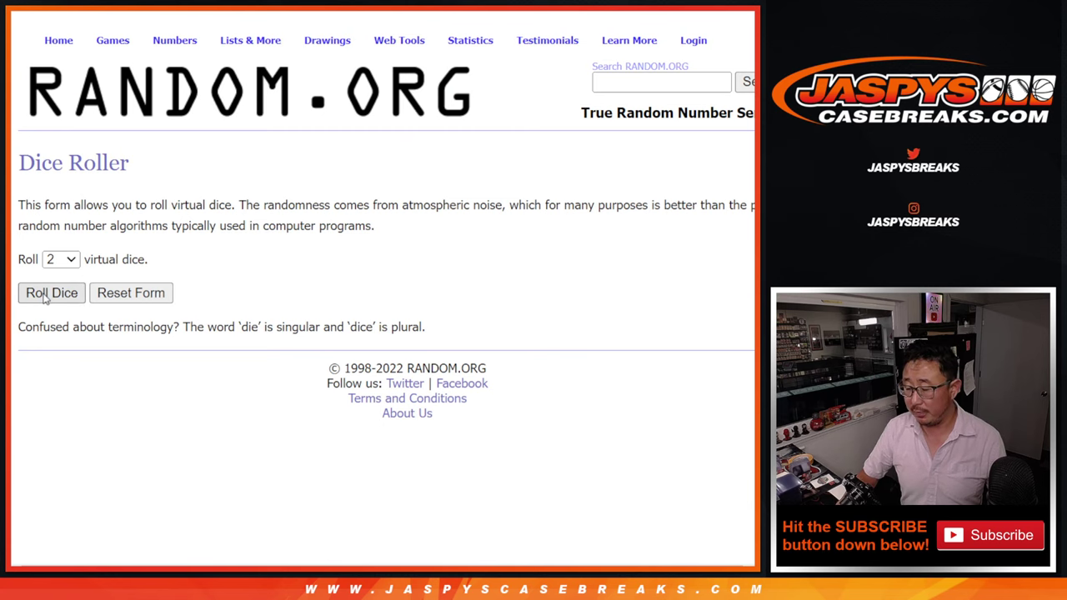
click(46, 294)
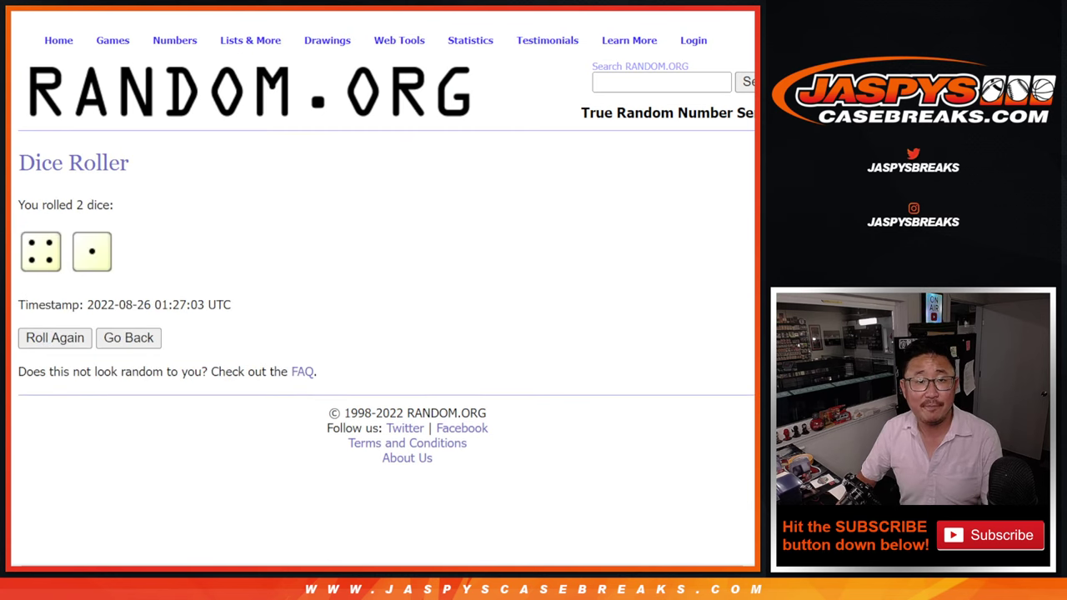
Shuffle the 32 customer names five times and select the final list
scroll(393, 425, down, 3)
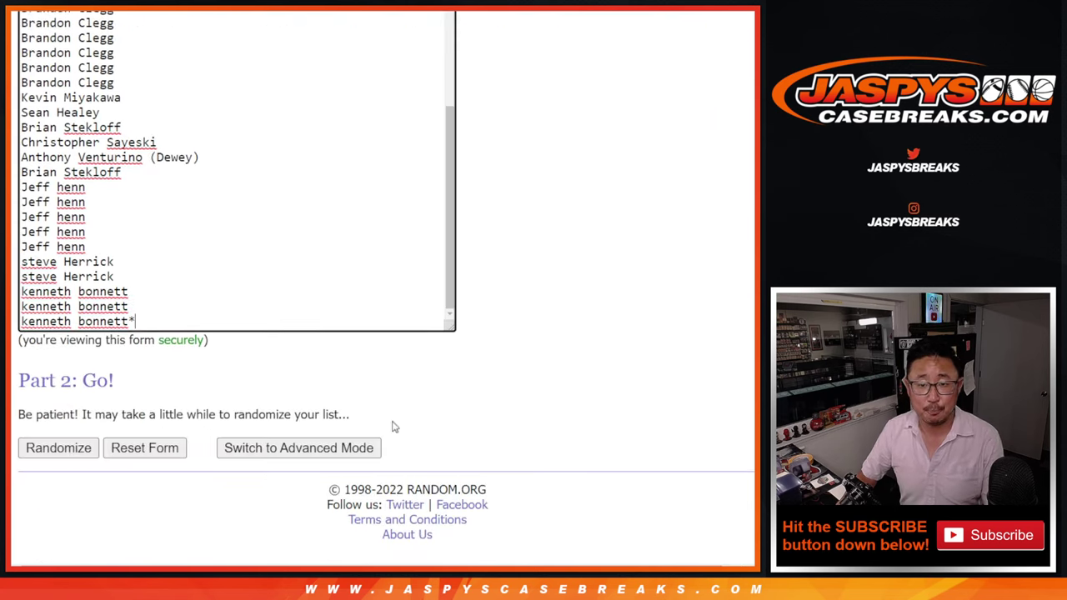
click(52, 449)
scroll(46, 448, down, 5)
click(43, 446)
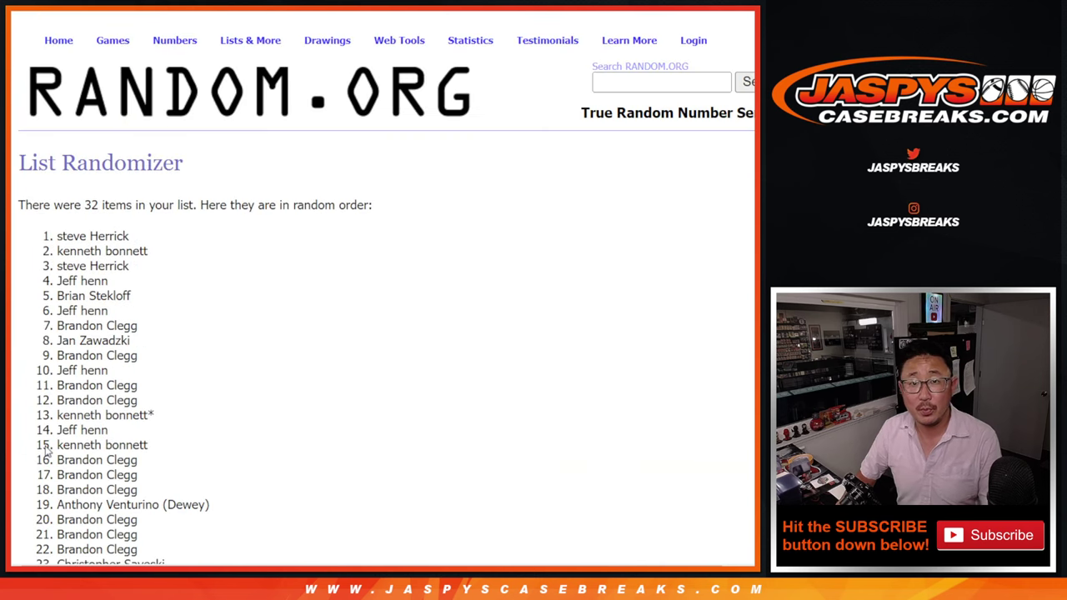
scroll(46, 450, down, 5)
click(43, 446)
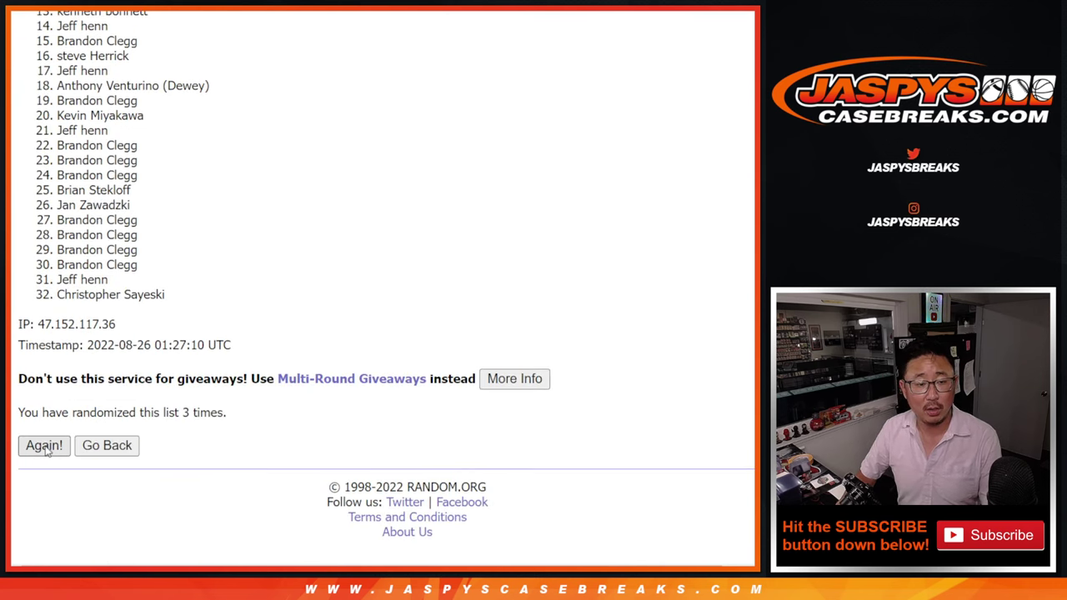
click(43, 446)
scroll(46, 450, down, 3)
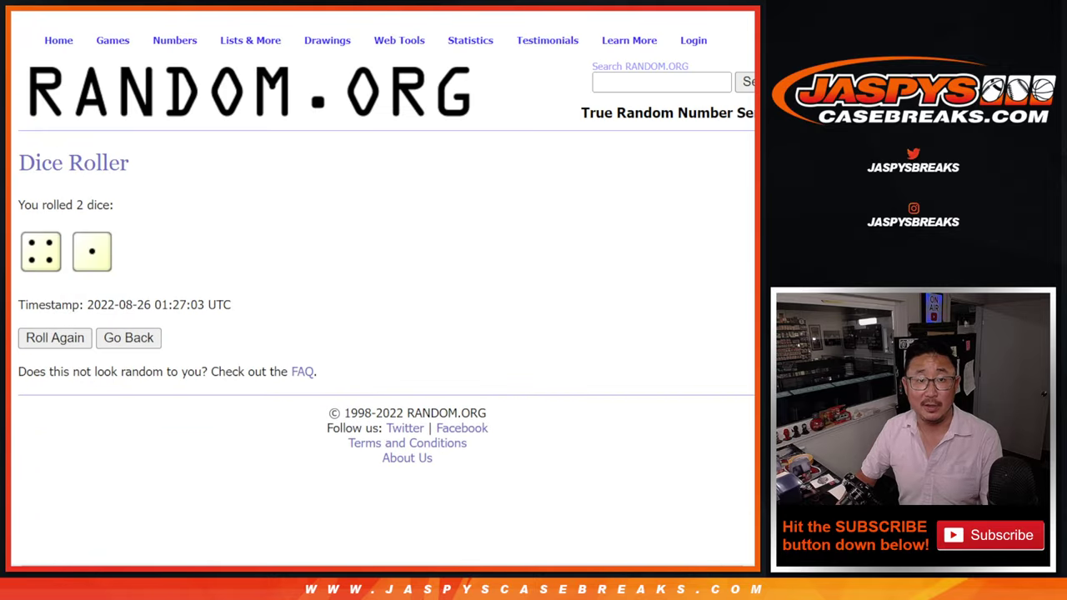
scroll(54, 263, up, 5)
mouse_move(55, 237)
mouse_down()
mouse_move(247, 546)
mouse_move(217, 312)
mouse_move(203, 294)
mouse_up()
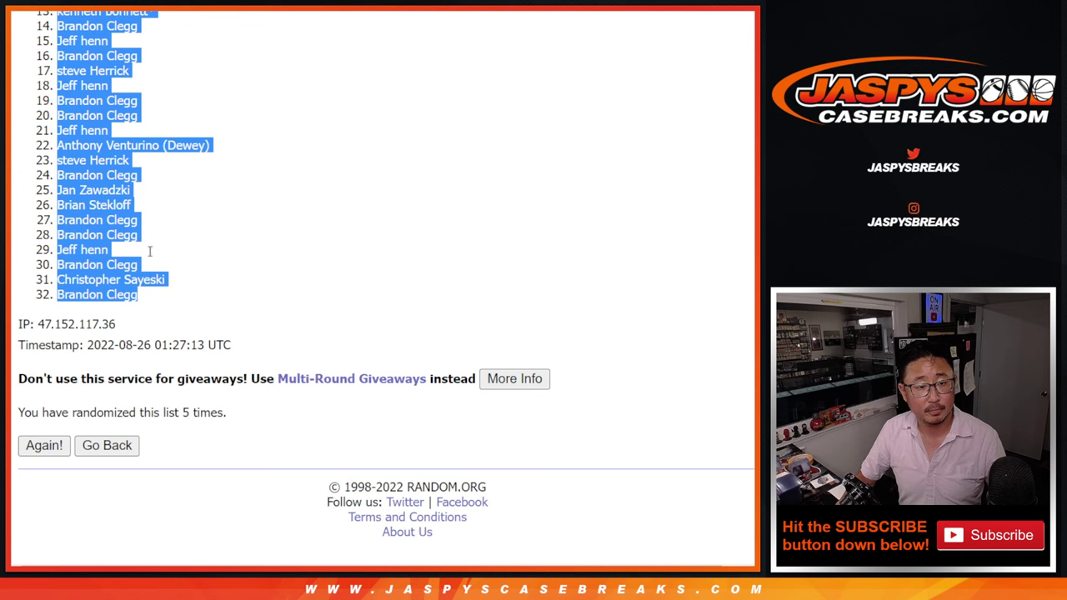
Paste the shuffled names into column A and randomize the NFL team list
key(ctrl+v)
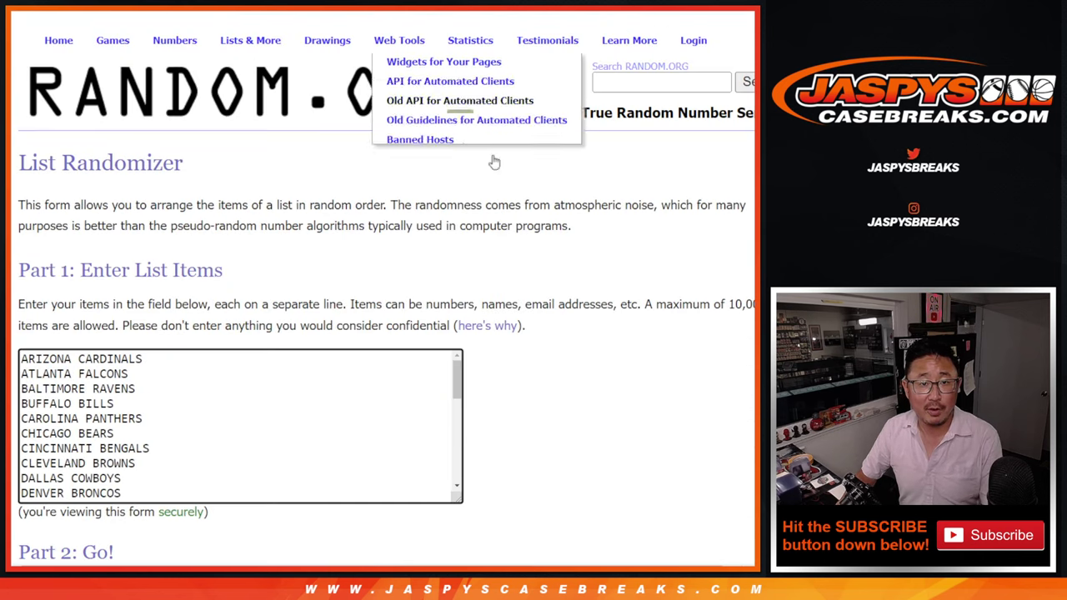
scroll(150, 389, down, 2)
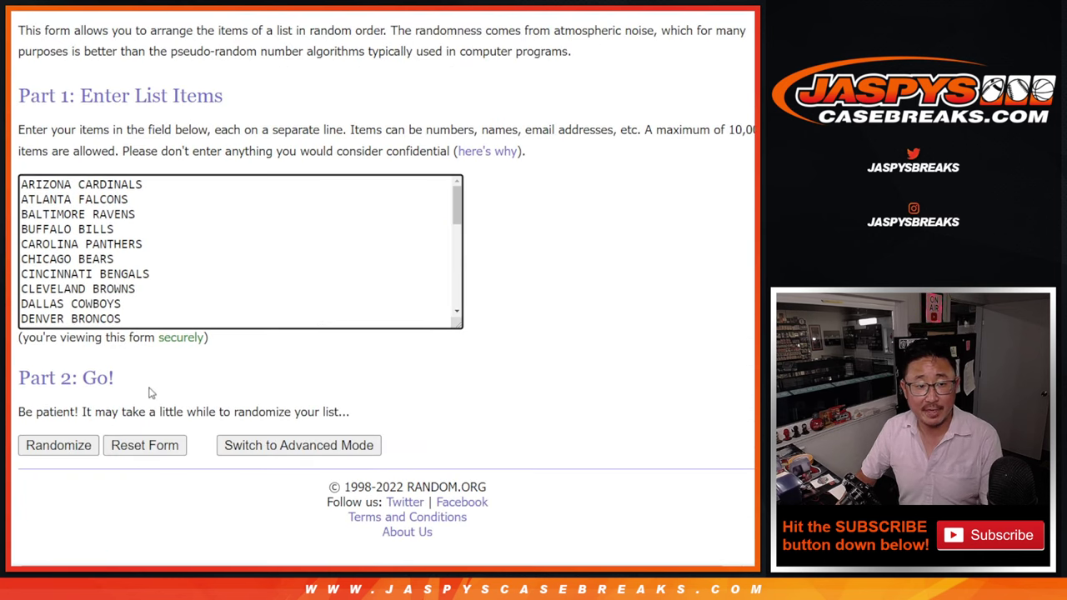
click(37, 450)
Reshuffle the teams to five randomizations, Miami Dolphins first, and select the final order
scroll(37, 453, down, 5)
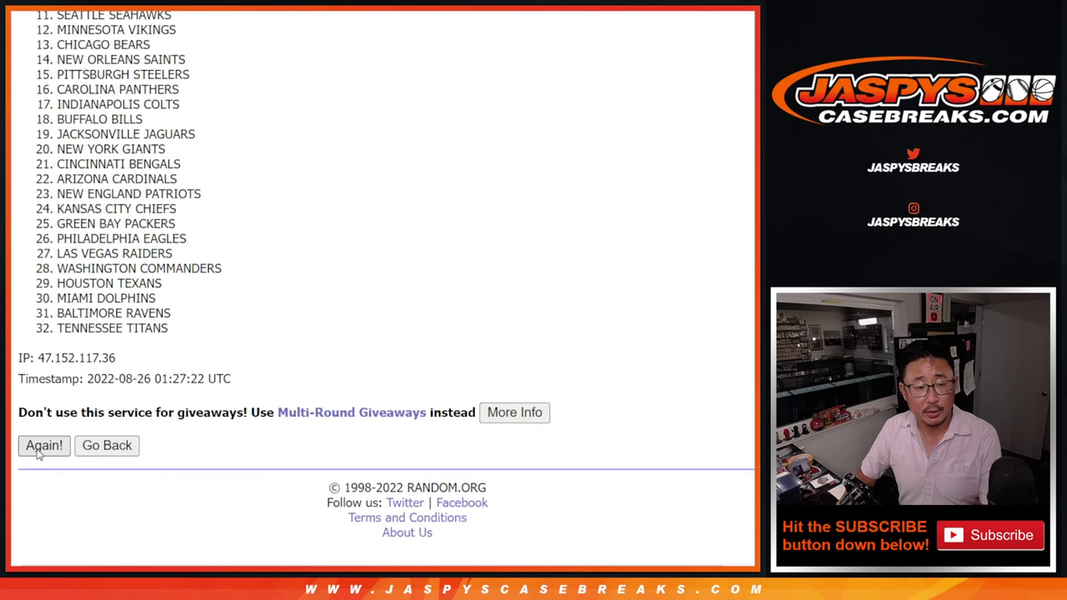
click(37, 450)
click(37, 450)
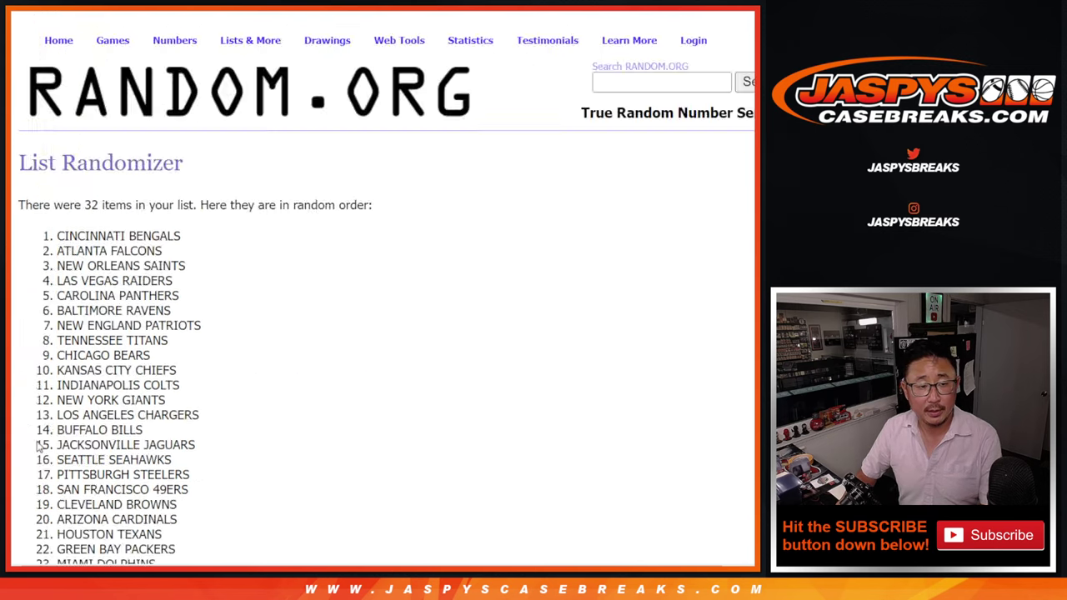
click(38, 448)
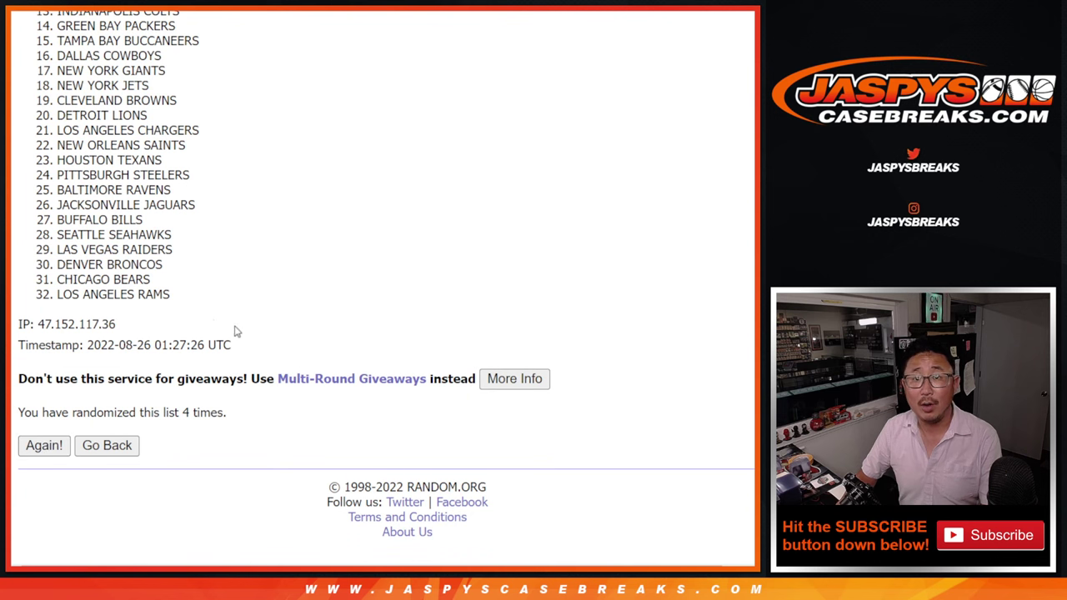
key(Return)
scroll(236, 348, down, 5)
scroll(214, 348, up, 3)
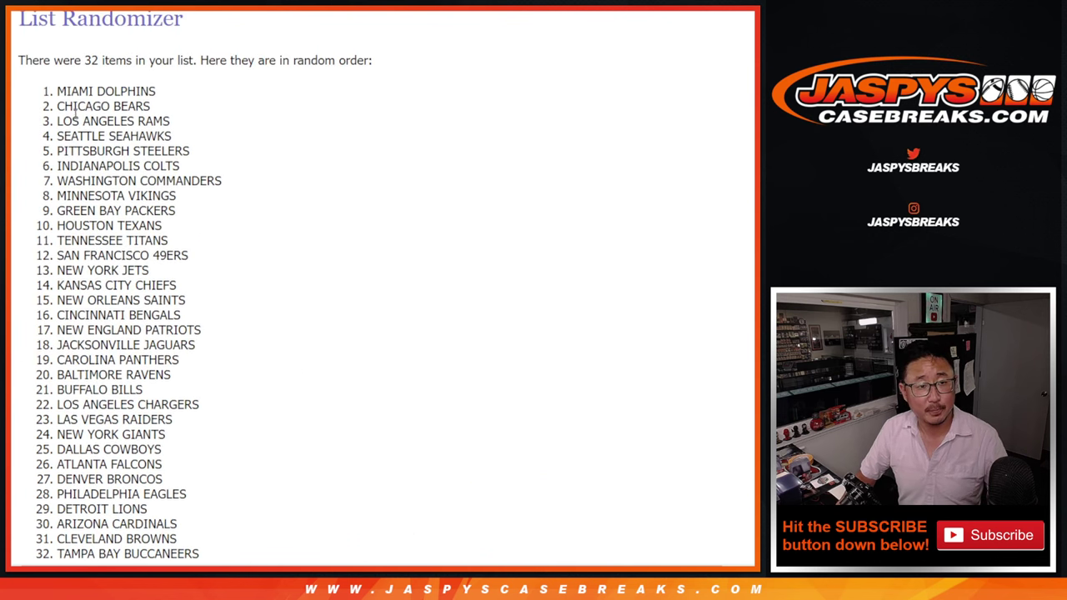
mouse_move(56, 92)
mouse_down()
mouse_move(157, 336)
mouse_move(166, 434)
mouse_move(219, 327)
mouse_move(200, 292)
mouse_up()
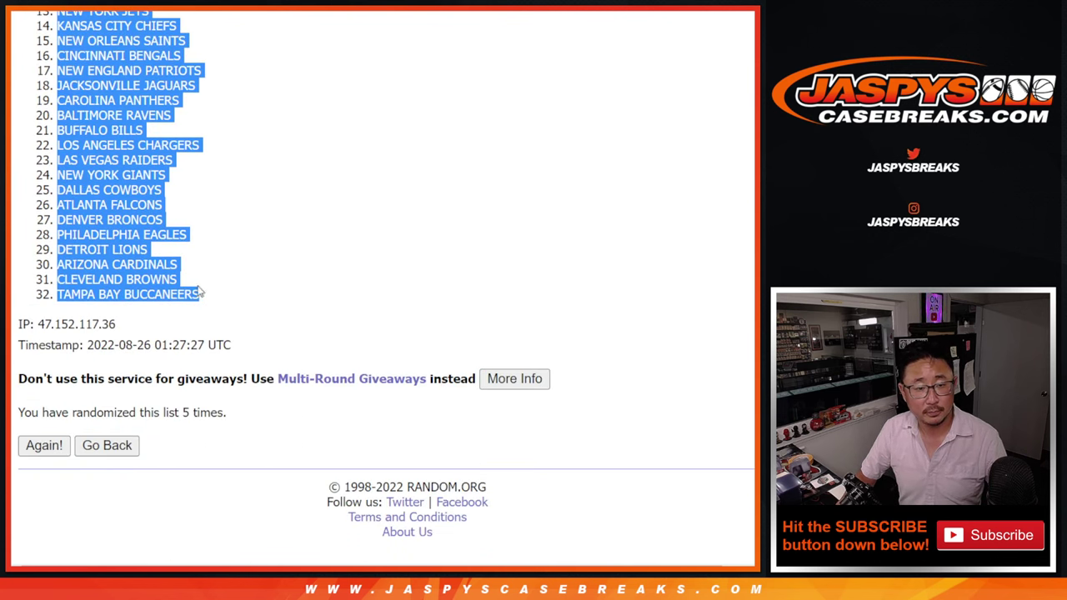
Paste the shuffled team list into column B starting at B1
key(ctrl+Tab)
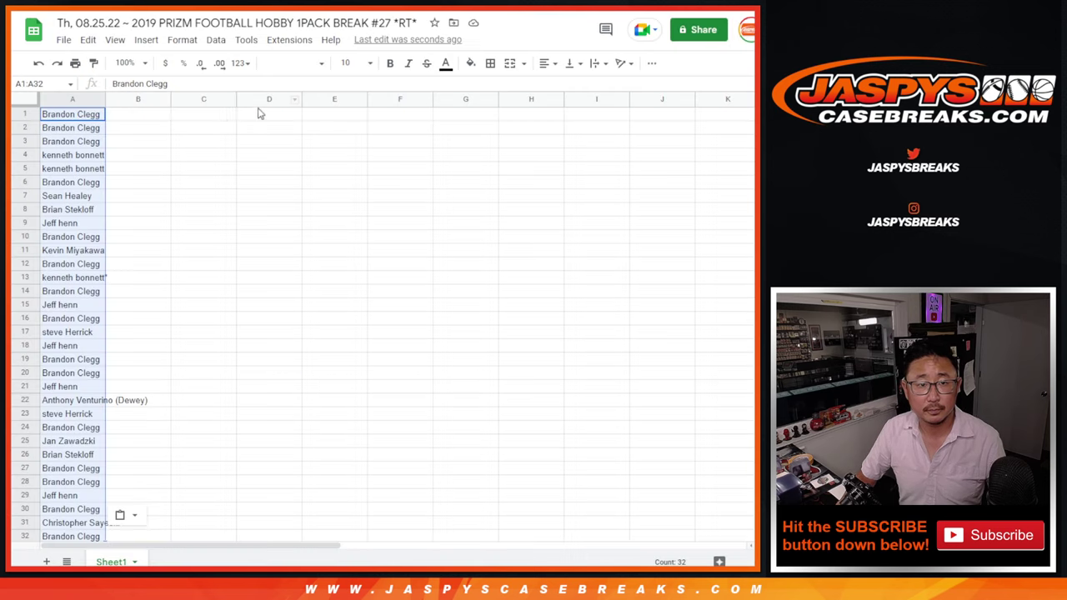
click(145, 116)
text(MIAMI DOLPHINS CHICAGO BEARS LOS ANGELES RAMS SEATTLE SEAHAWKS PITTSBURGH STEELERS INDIANAPOLIS COLTS WASHINGTON COMMANDERS MINNESOTA VIKINGS GREEN BAY PACKERS HOUSTON TEXANS TENNESSEE TITANS SAN FRANCISCO 49ERS NEW YORK JETS KANSAS CITY CHIEFS NEW ORLEANS SAINTS CINCINNATI BENGALS NEW ENGLAND PATRIOTS JACKSONVILLE JAGUARS CAROLINA PANTHERS BALTIMORE RAVENS BUFFALO BILLS LOS ANGELES CHARGERS LAS VEGAS RAIDERS NEW YORK GIANTS DALLAS COWBOYS ATLANTA FALCONS DENVER BRONCOS PHILADELPHIA EAGLES DETROIT LIONS ARIZONA CARDINALS CLEVELAND BROWNS TAMPA BAY BUCCANEERS)
Set the entire sheet to the Vollkorn font at size 12
click(21, 98)
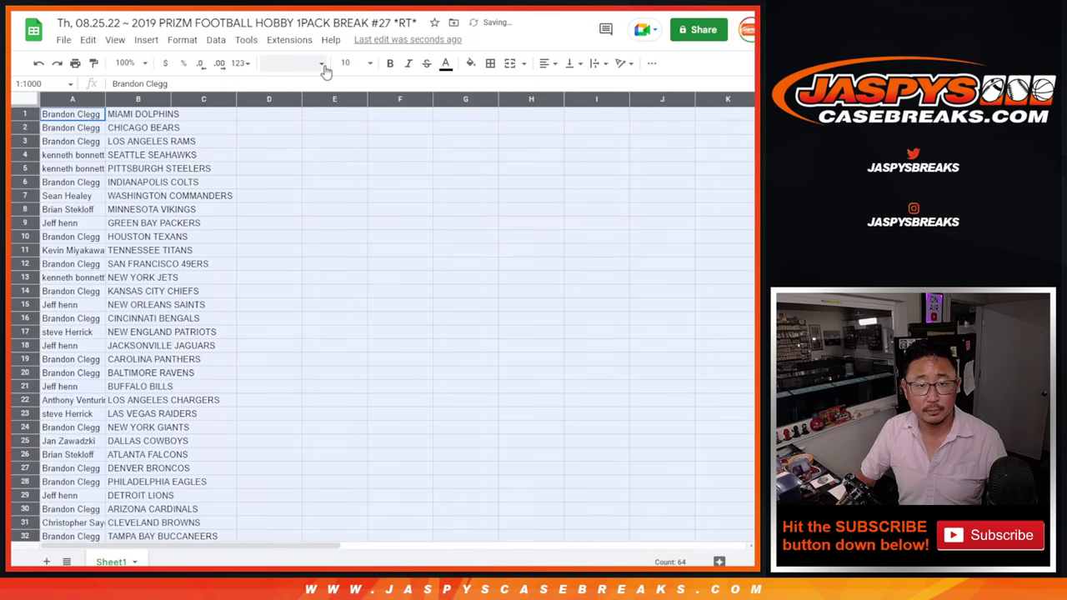
click(315, 63)
click(330, 194)
click(358, 63)
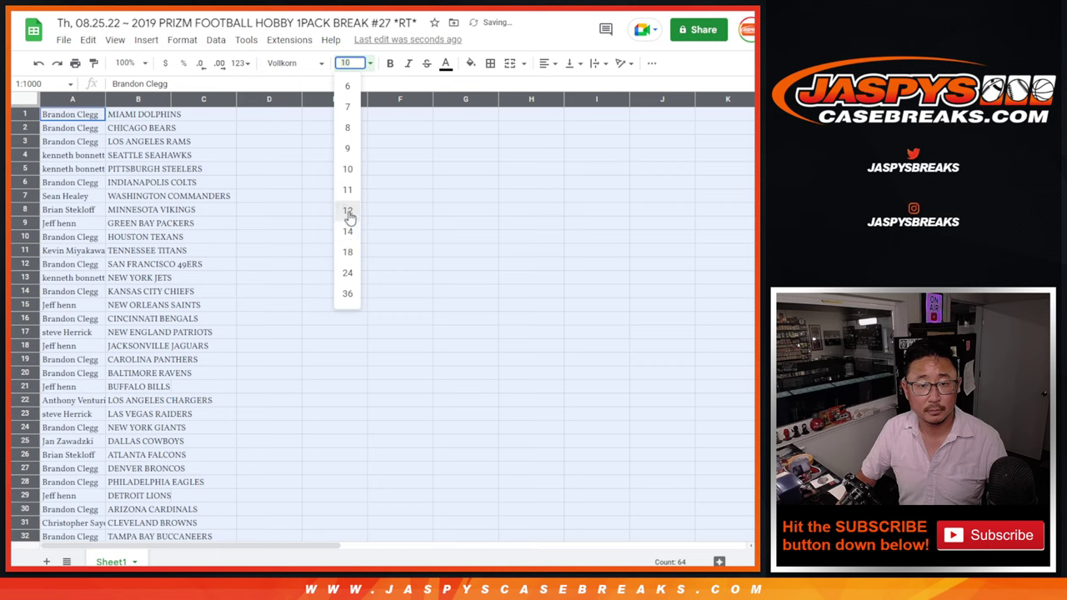
click(347, 210)
Zoom the sheet to 150% and auto-fit columns A and B
click(129, 64)
click(127, 190)
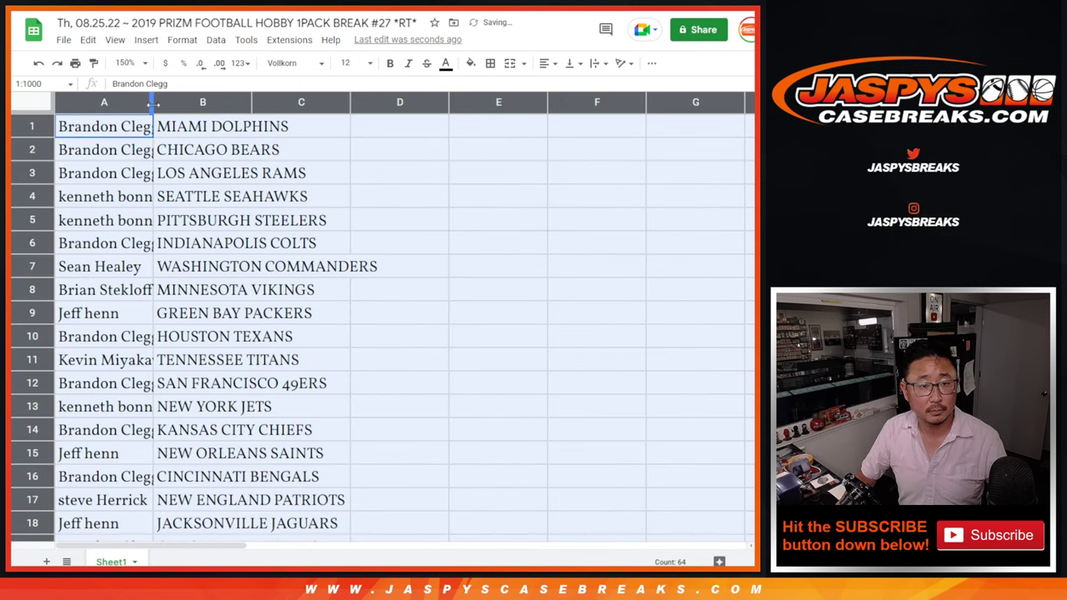
double_click(153, 102)
Select A1:B16, then make a new selection of A17:B32
shift+click(297, 481)
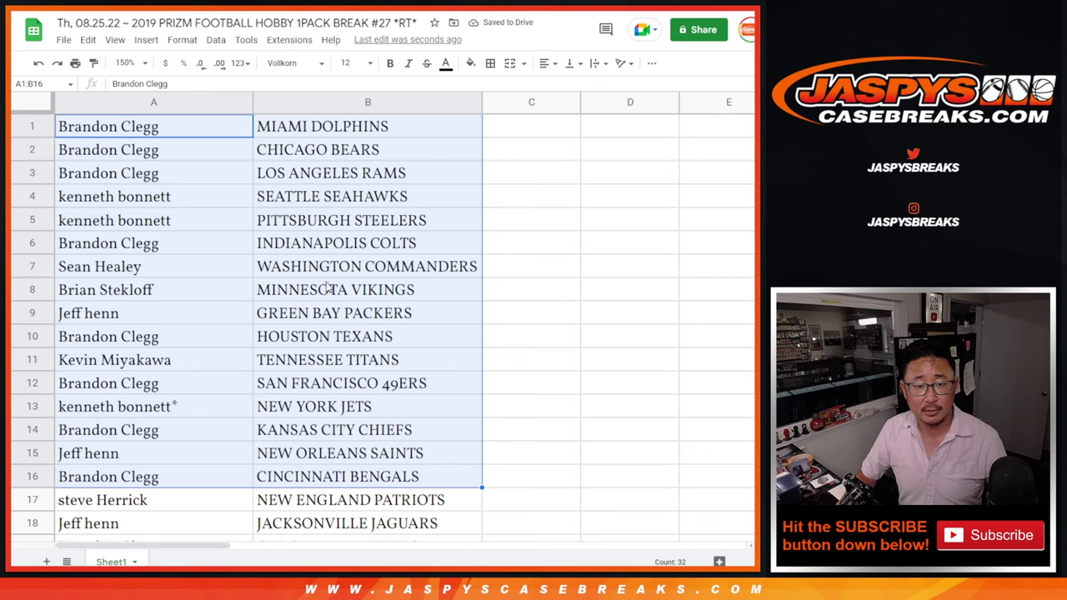
scroll(371, 235, down, 5)
scroll(367, 237, up, 1)
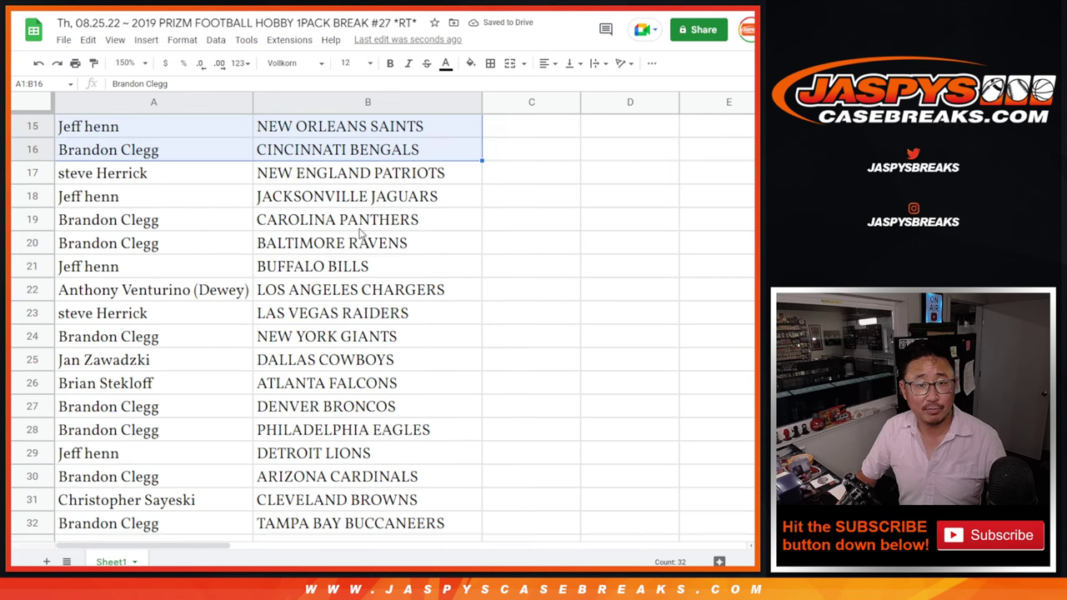
click(200, 183)
shift+click(309, 524)
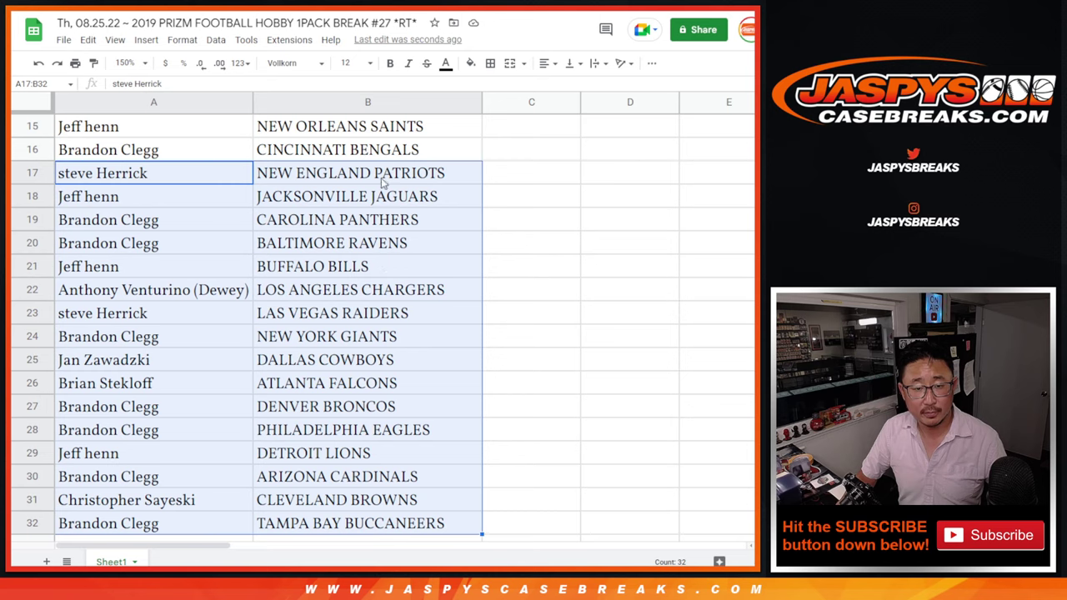
scroll(377, 213, up, 5)
click(129, 62)
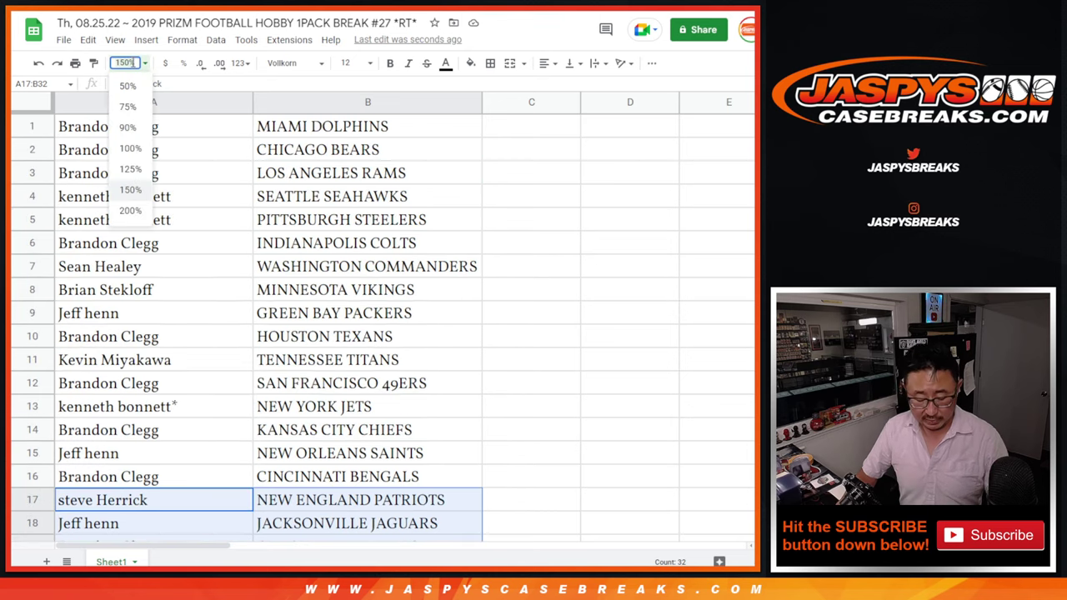
Set zoom to 88% and sort the sheet A to Z by the team column
text(88)
key(Return)
right_click(215, 98)
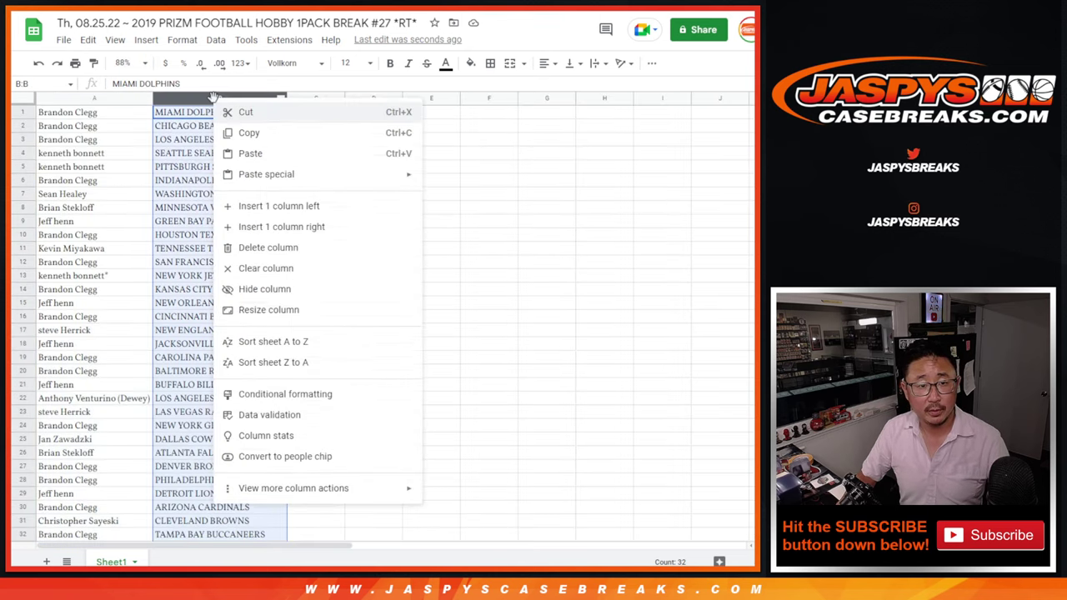
click(272, 340)
Apply all borders to the whole name–team table A1:B32
click(101, 196)
key(ctrl+a)
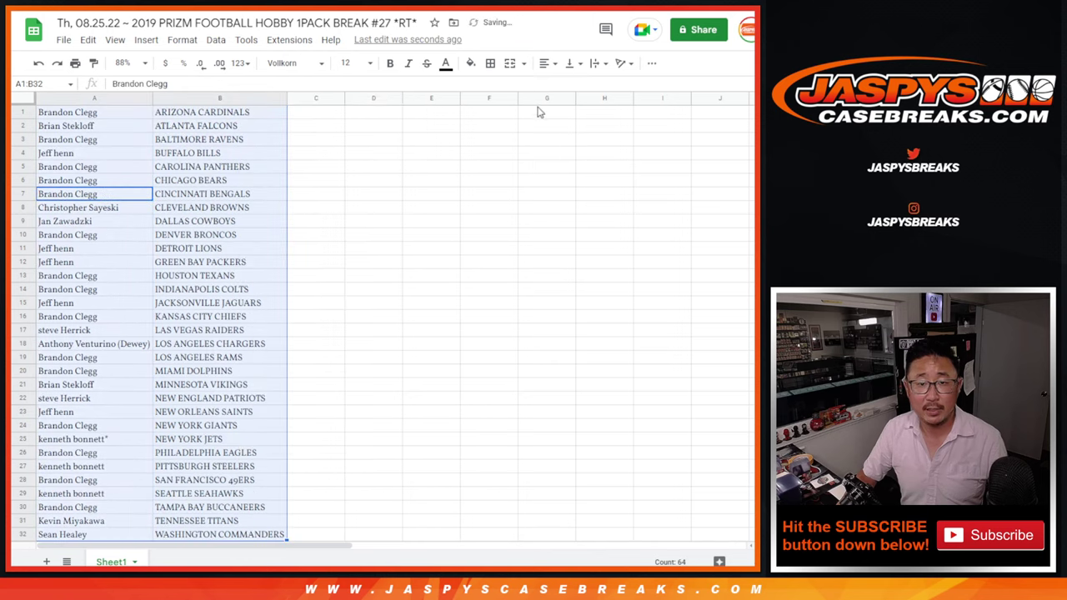
click(490, 62)
click(495, 88)
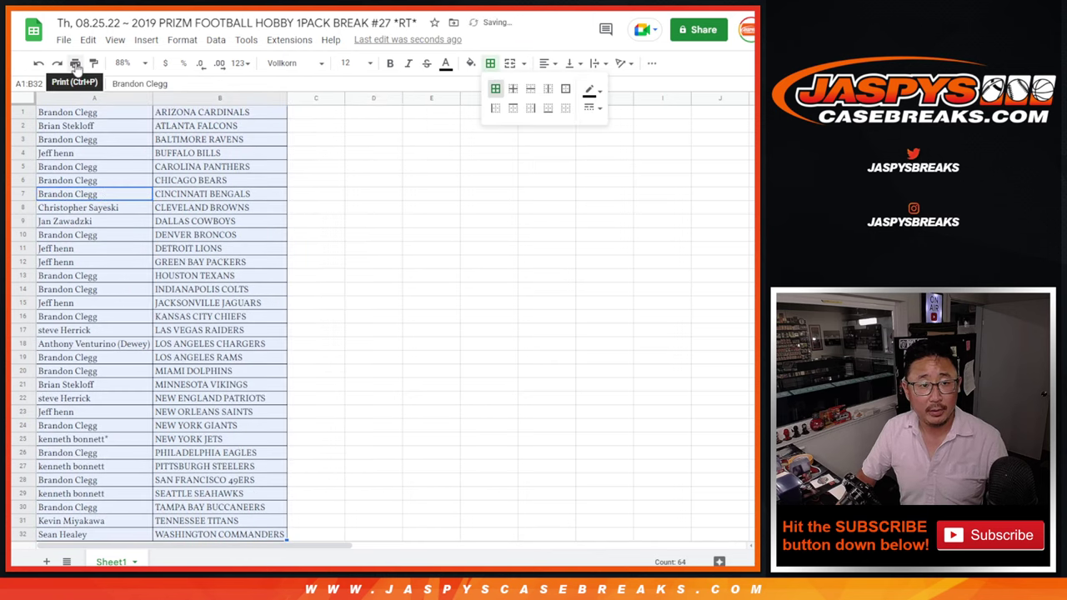
Set the print layout to portrait and continue to the printer dialog
click(75, 63)
click(683, 198)
click(642, 391)
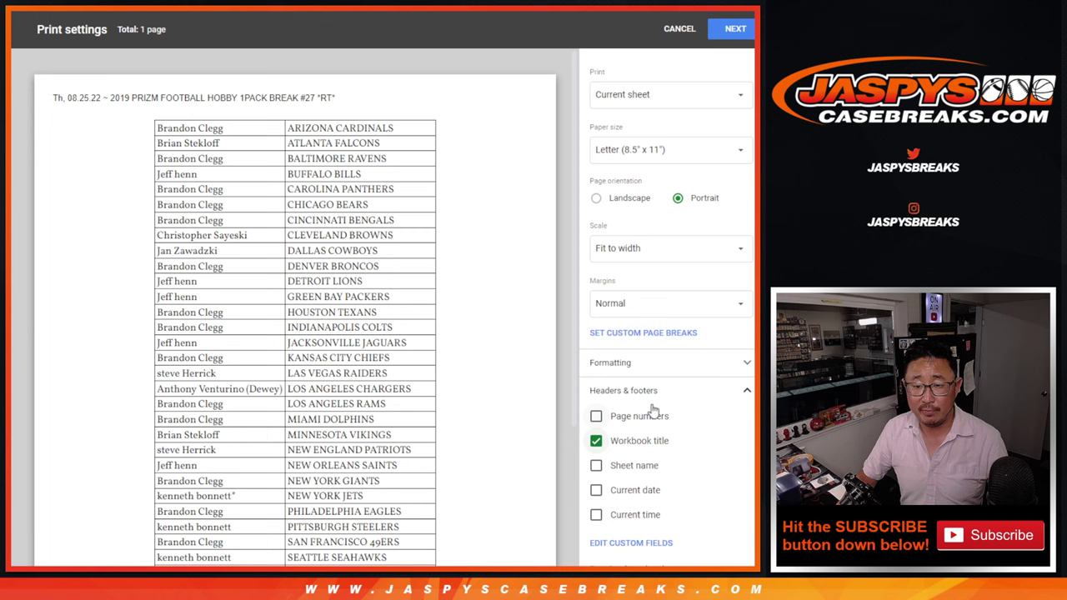
click(735, 28)
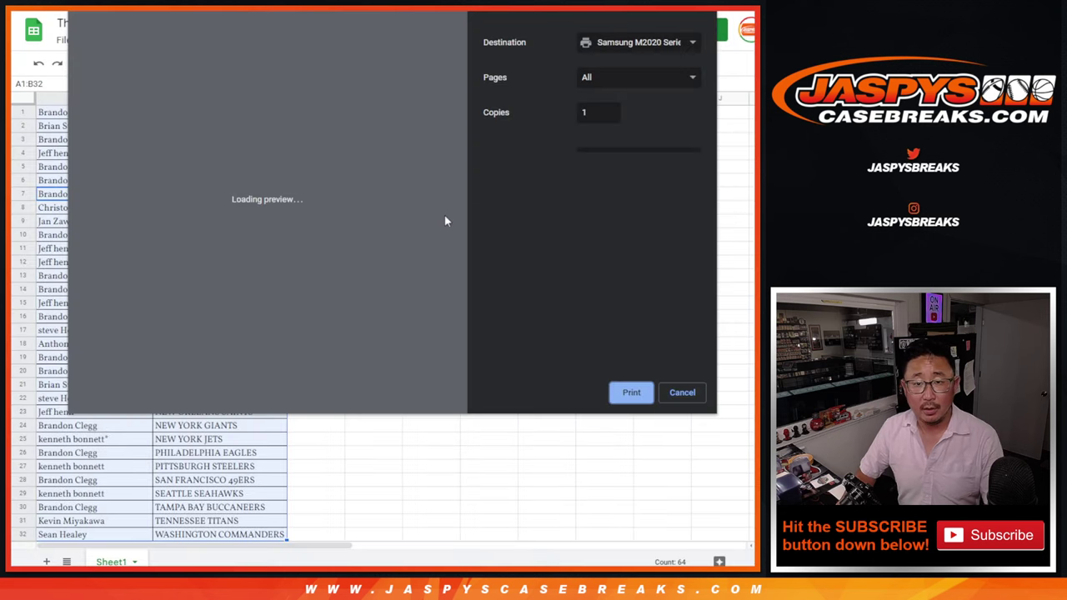
Finish the print dialog for the team-sorted sheet and return to Sheets
key(Escape)
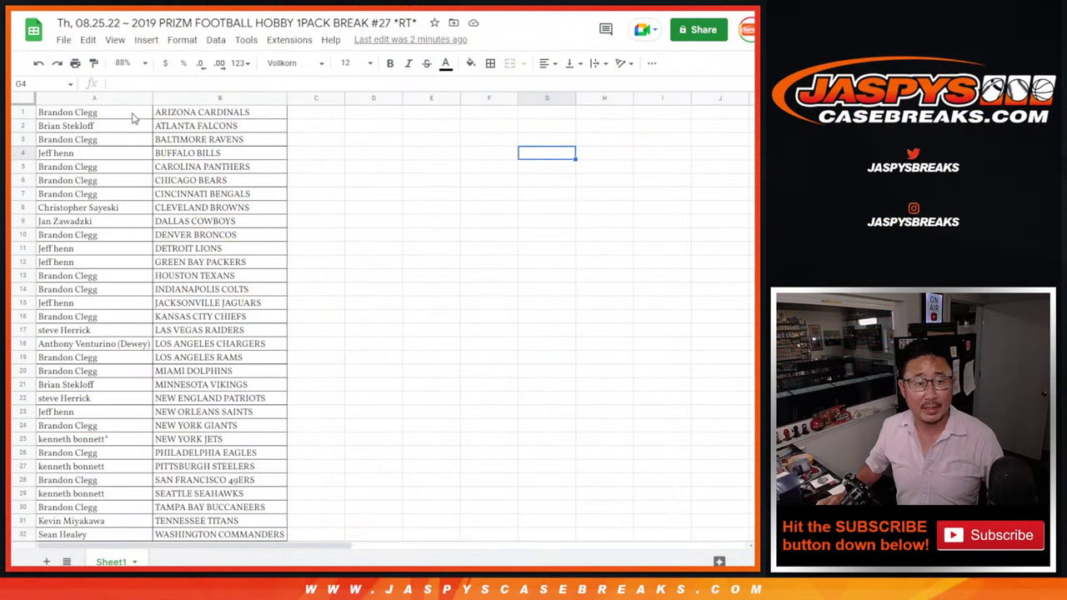
Copy names A1:A32 from the sheet into the RANDOM.ORG List Randomizer box
click(133, 118)
scroll(202, 271, down, 3)
shift+click(110, 445)
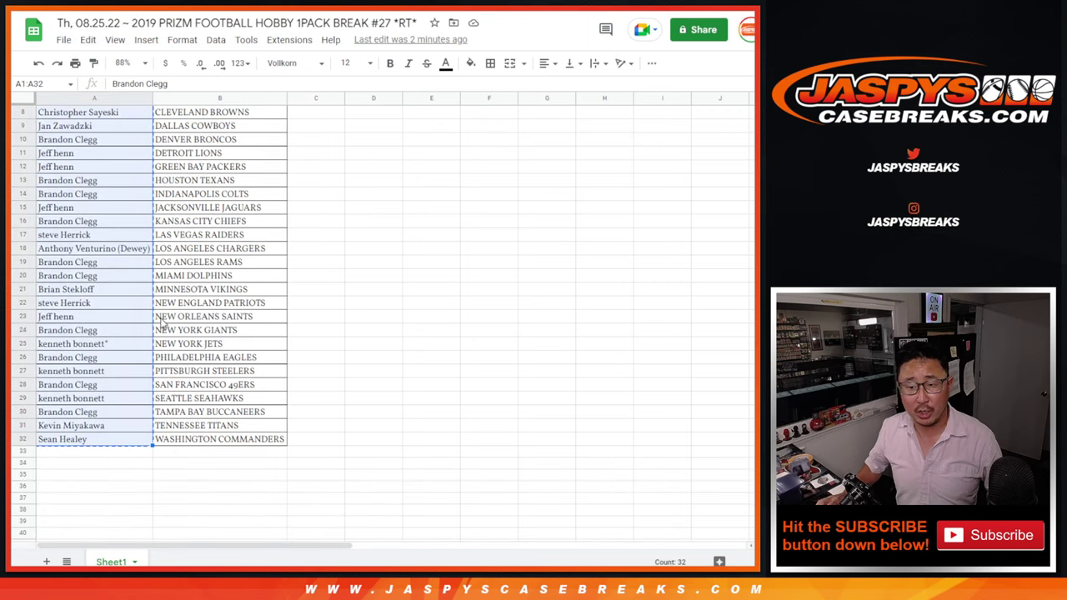
scroll(171, 288, up, 3)
key(ctrl+c)
key(ctrl+Tab)
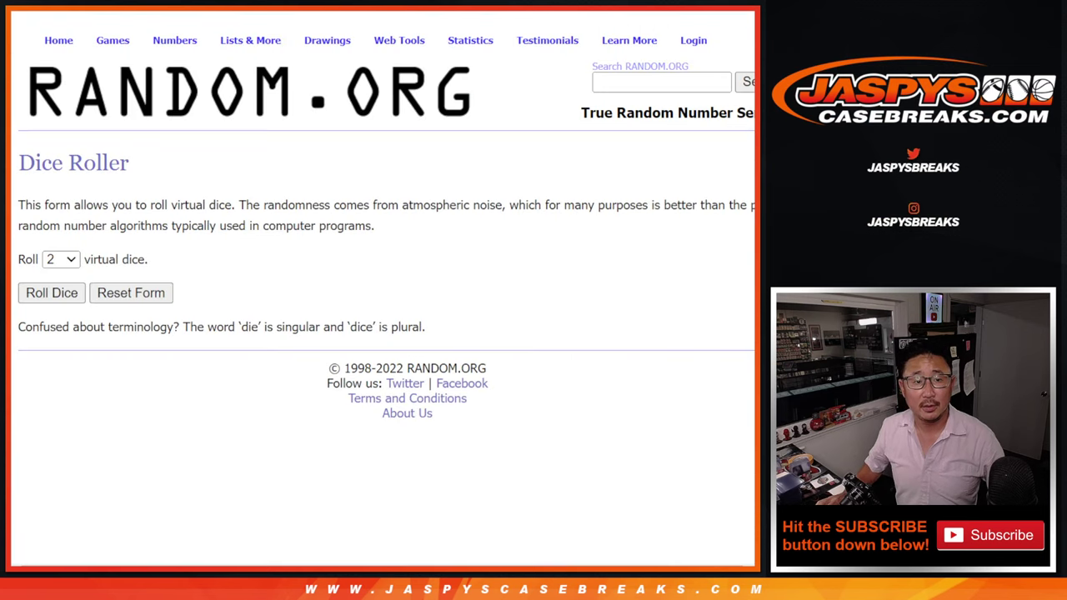
key(ctrl+Tab)
click(355, 386)
key(ctrl+v)
Roll the two dice on the Dice Roller, getting 5 and 6, then return to the List Randomizer
scroll(376, 425, up, 5)
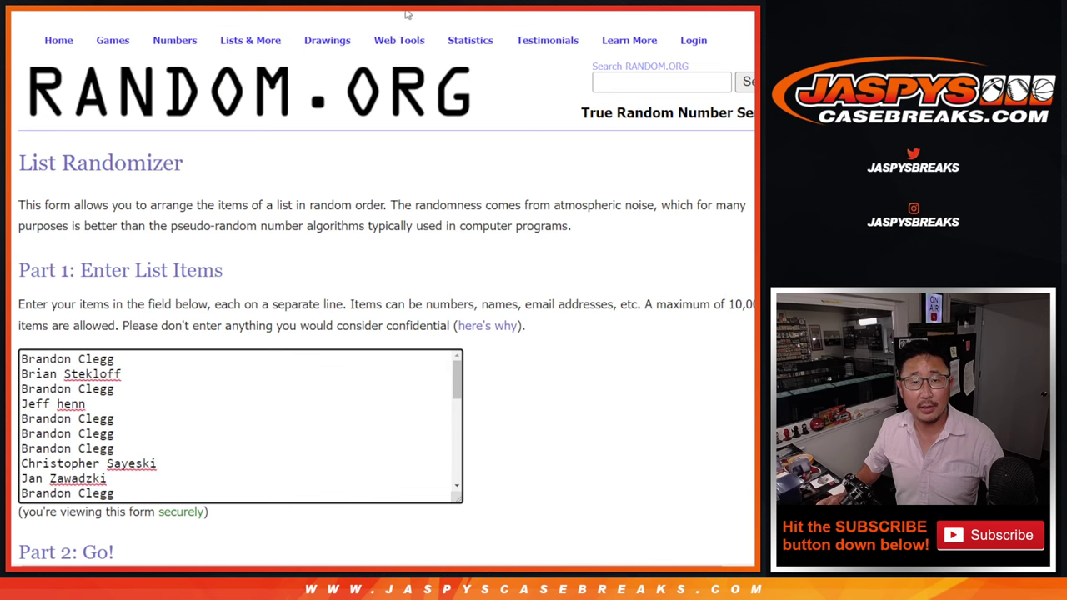
key(ctrl+shift+Tab)
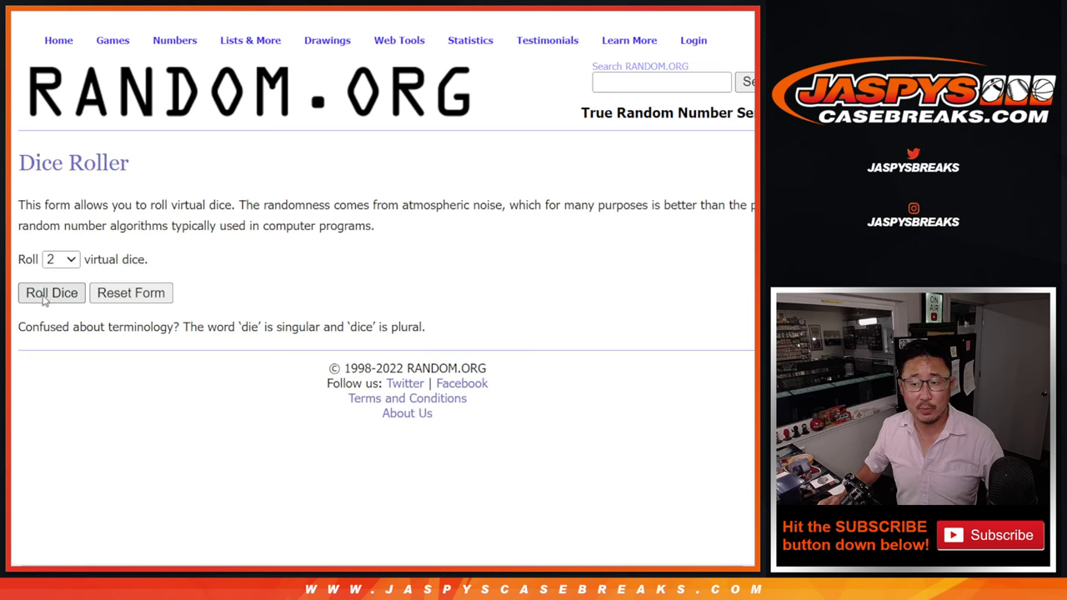
click(50, 296)
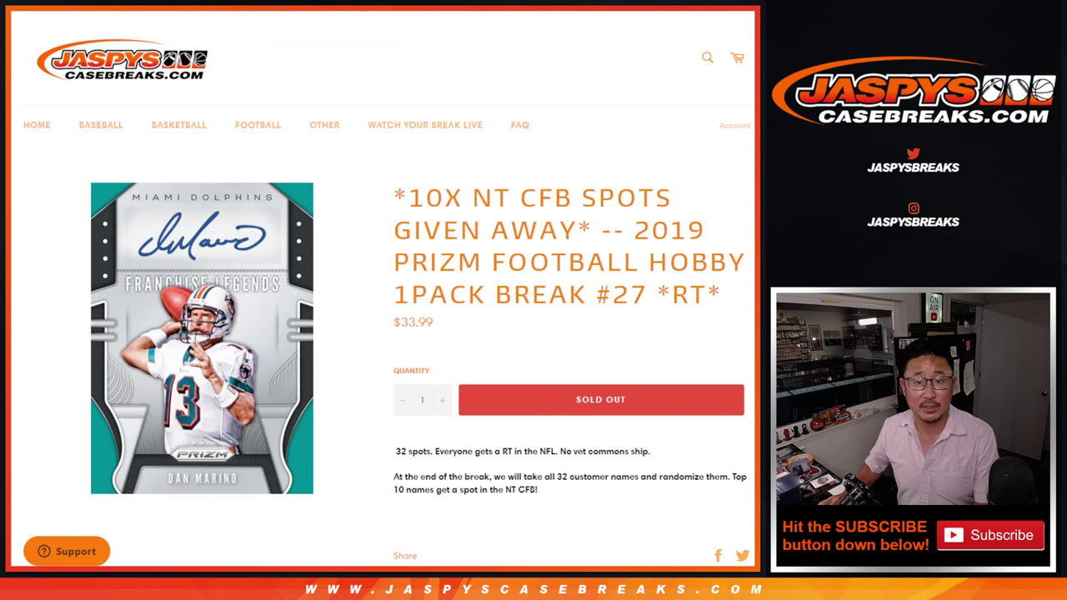
key(ctrl+Tab)
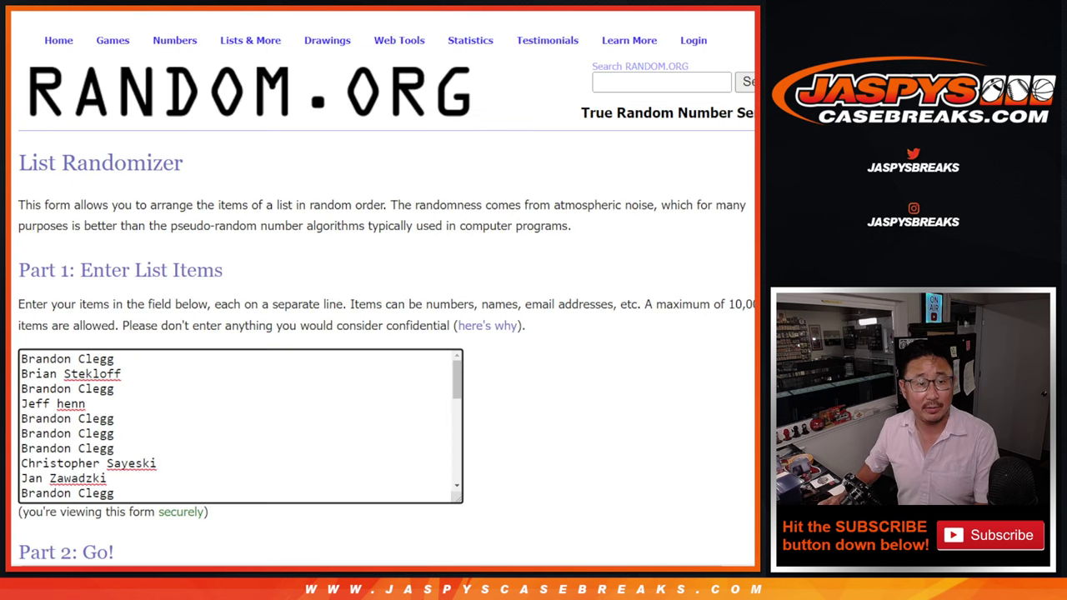
scroll(627, 195, down, 3)
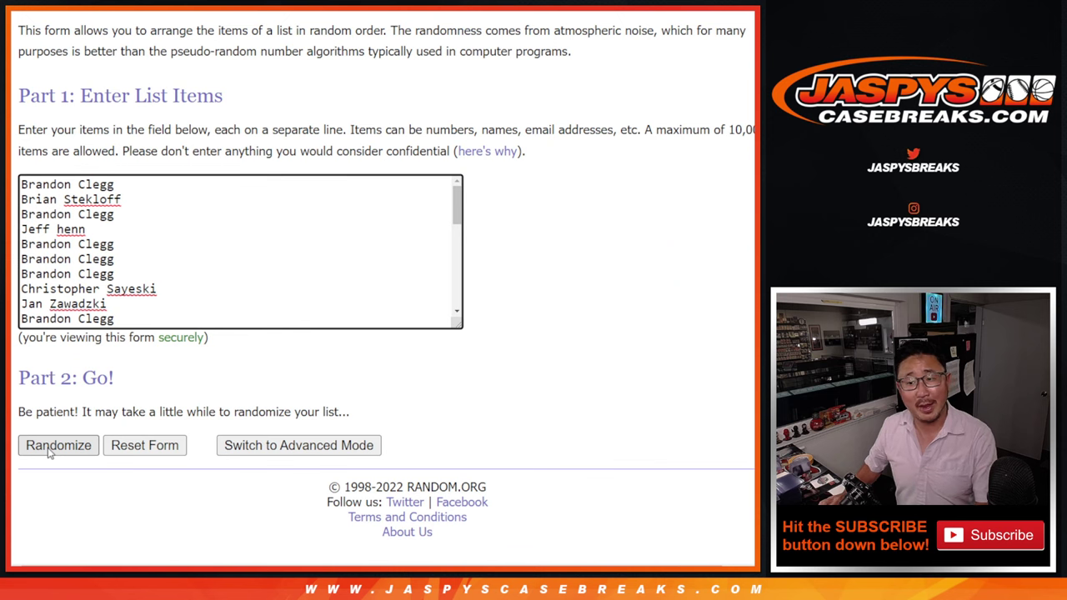
Randomize the 32 customer names repeatedly until the counter reads 10 times
click(50, 453)
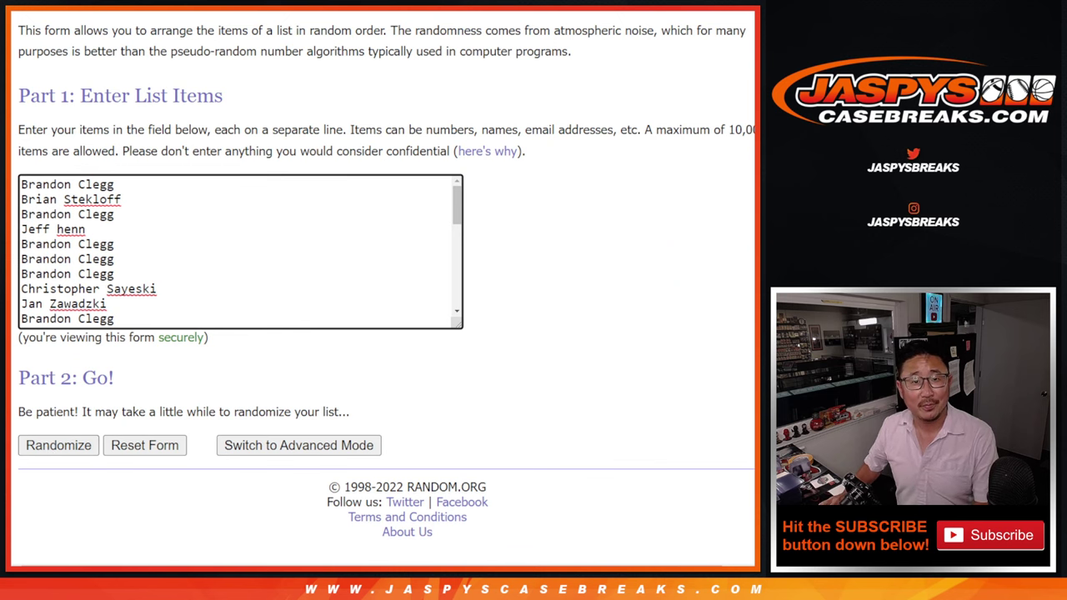
click(48, 447)
scroll(46, 450, down, 5)
click(42, 450)
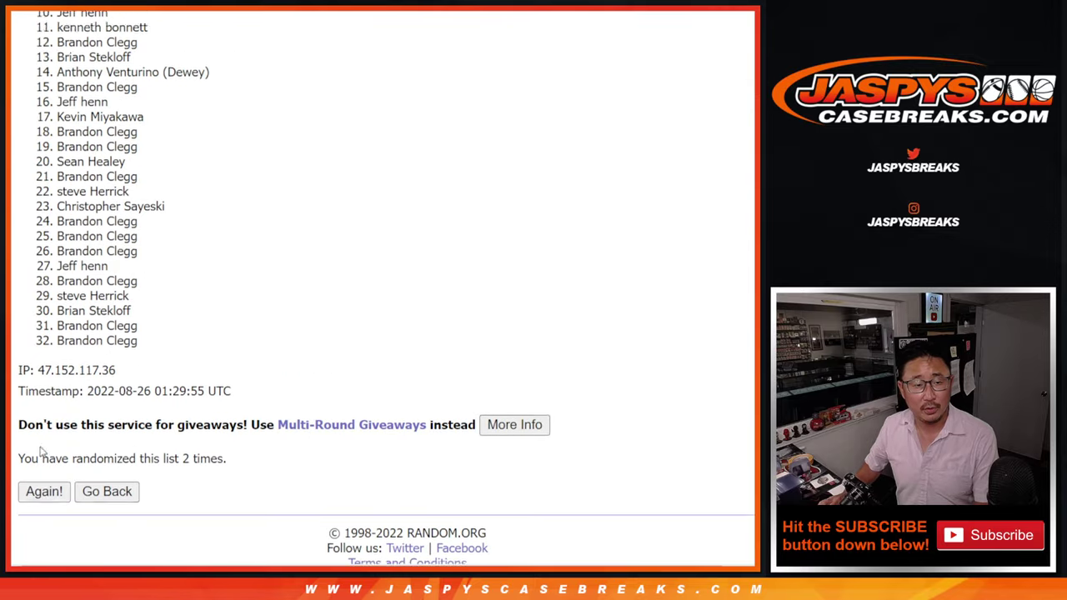
click(42, 451)
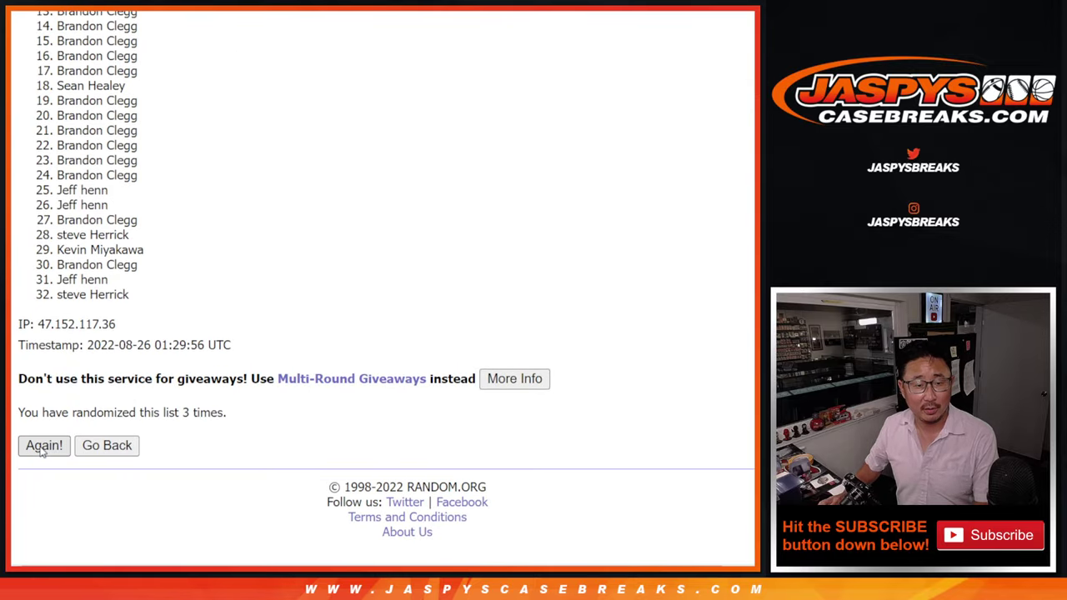
click(41, 448)
click(41, 448)
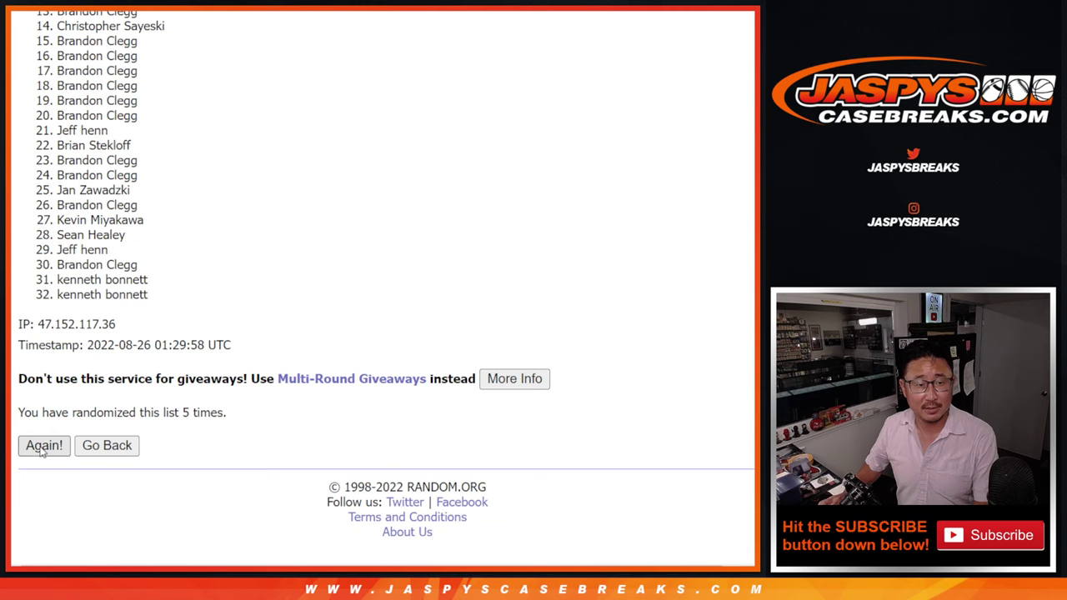
click(41, 448)
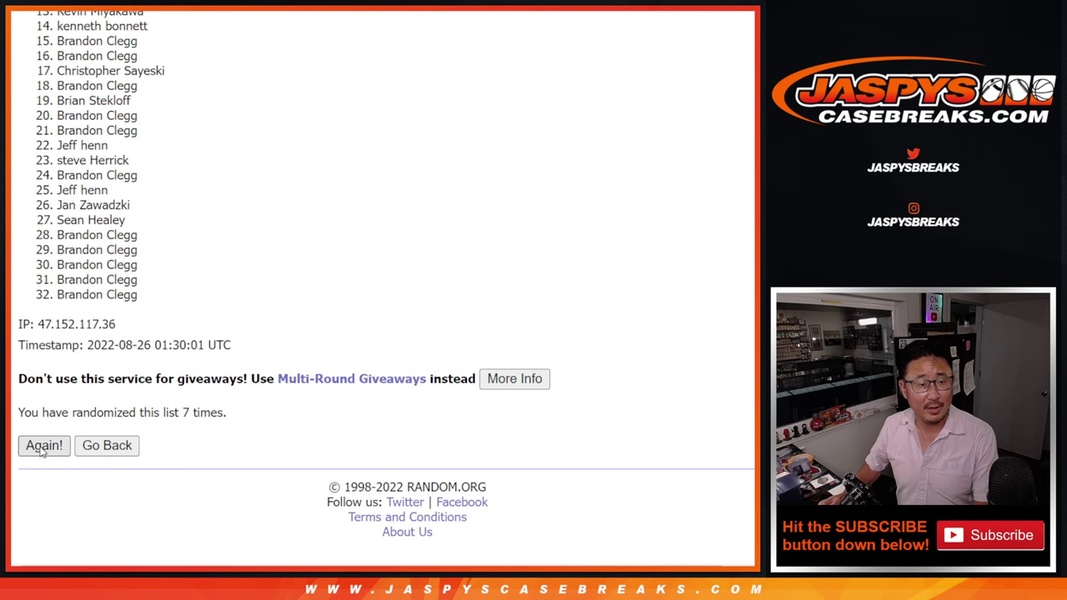
click(41, 446)
scroll(41, 450, down, 5)
click(41, 446)
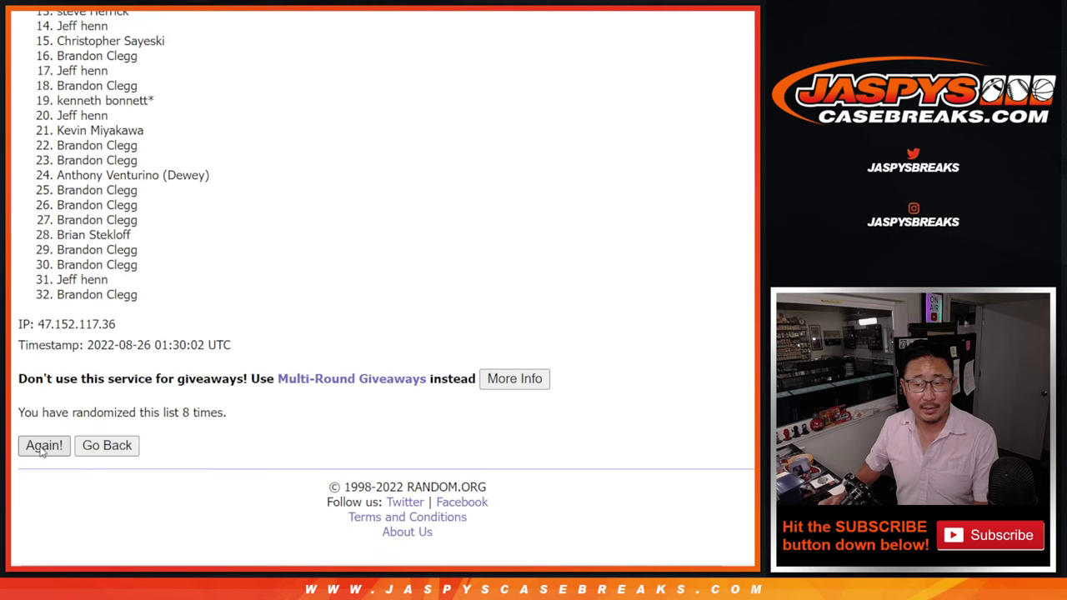
scroll(42, 450, down, 5)
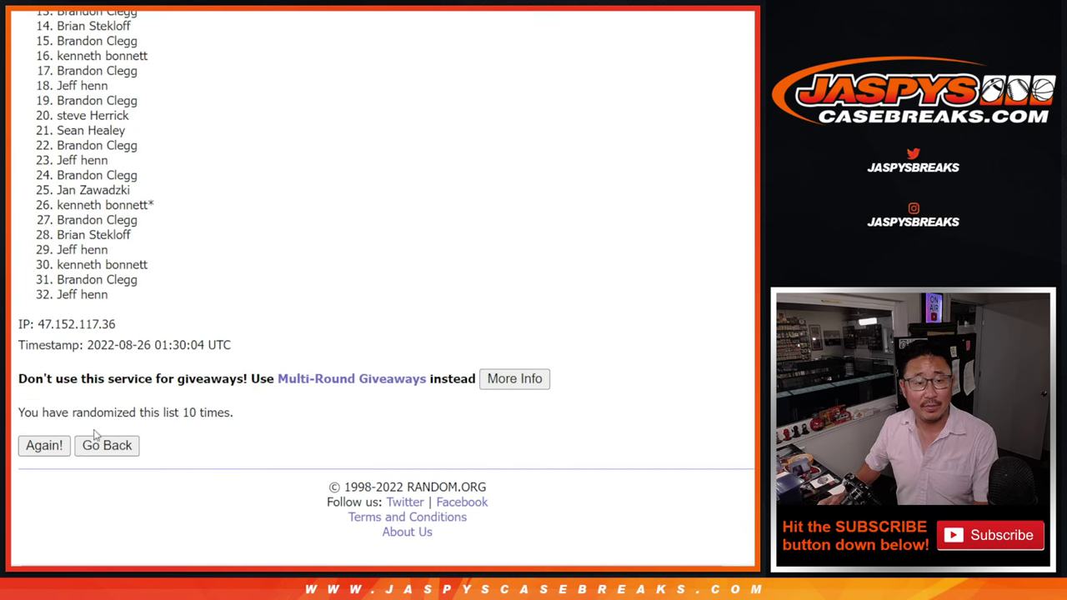
click(43, 447)
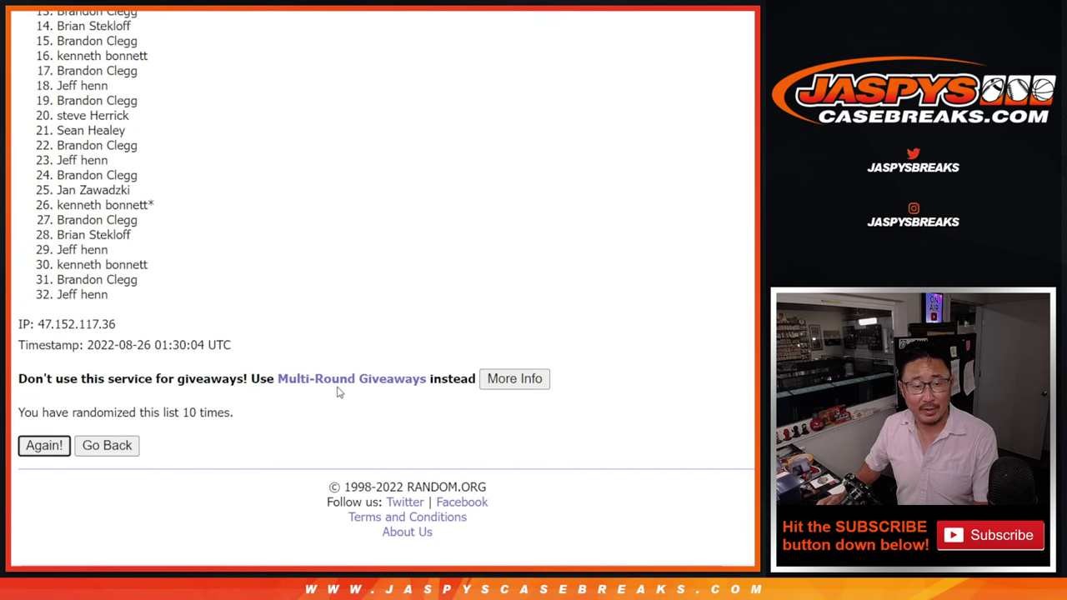
Scroll to the top of the 11-times-randomized list and highlight the first 10 names
scroll(364, 391, down, 5)
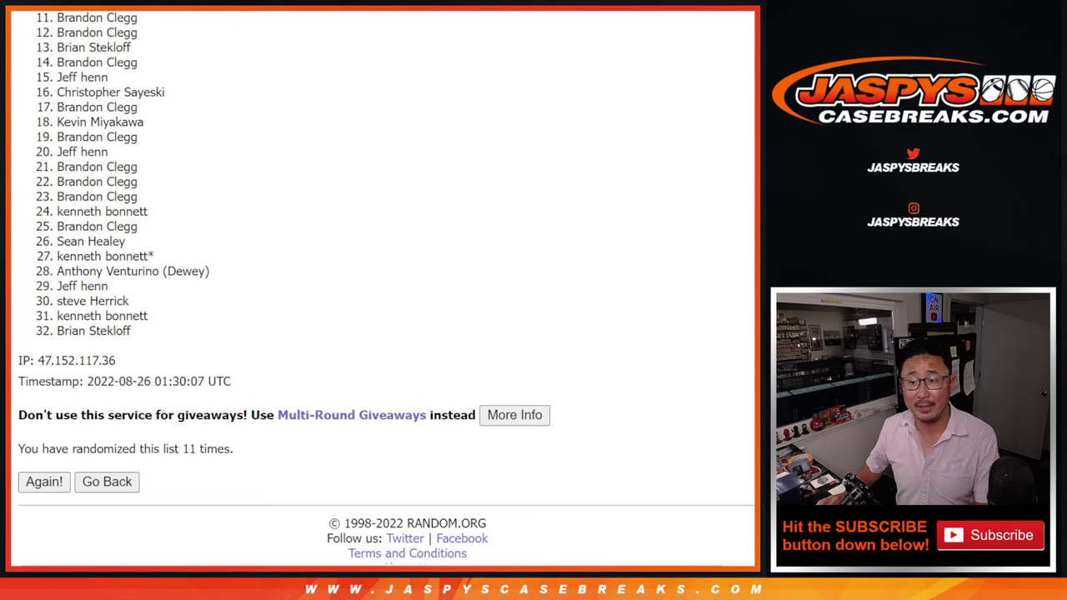
scroll(386, 288, up, 1)
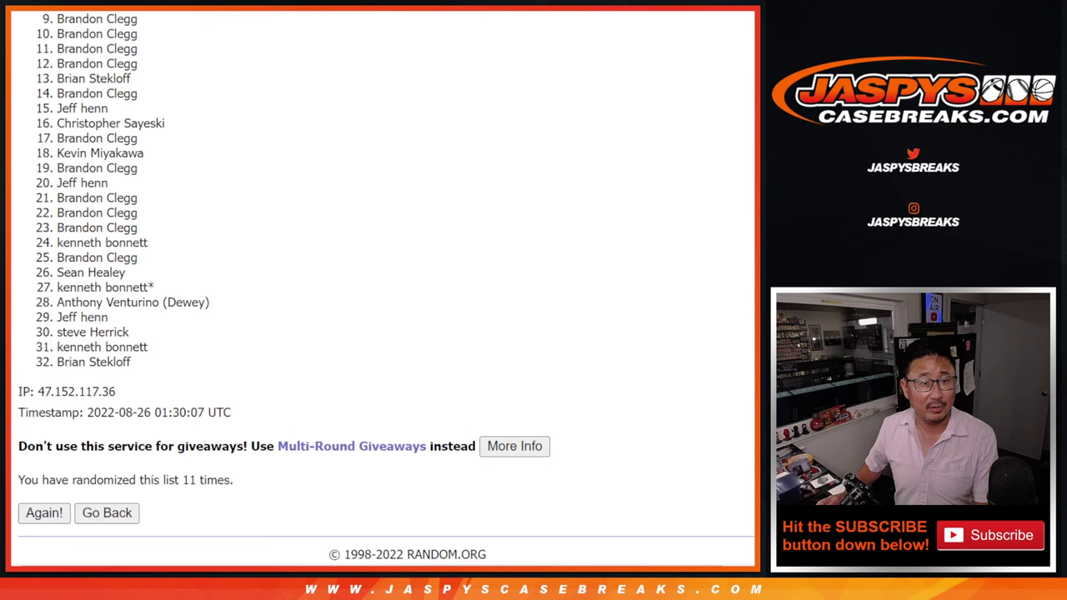
scroll(386, 288, up, 2)
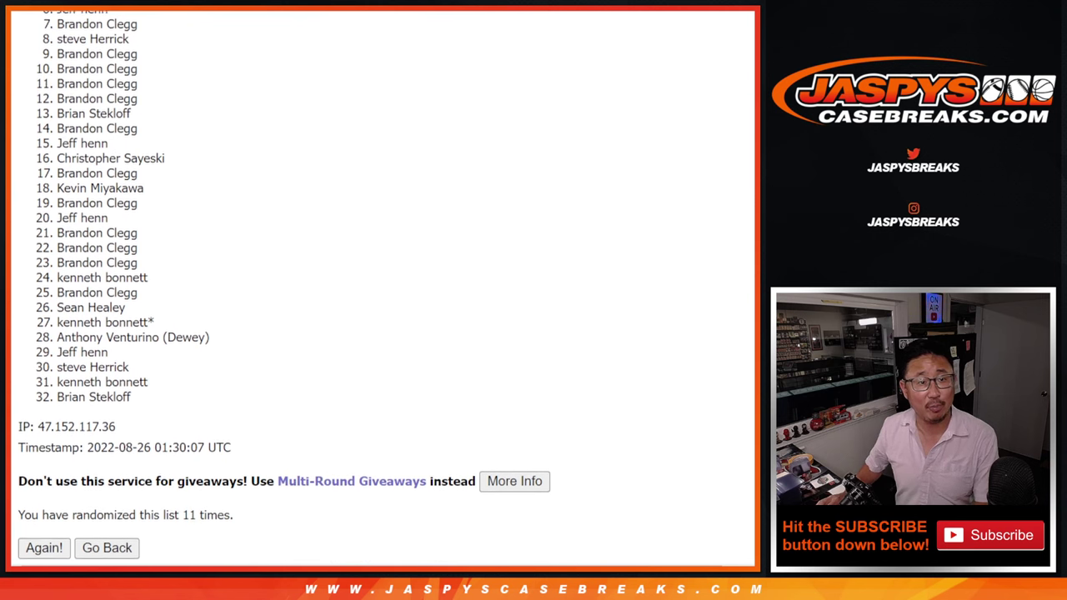
scroll(386, 285, up, 2)
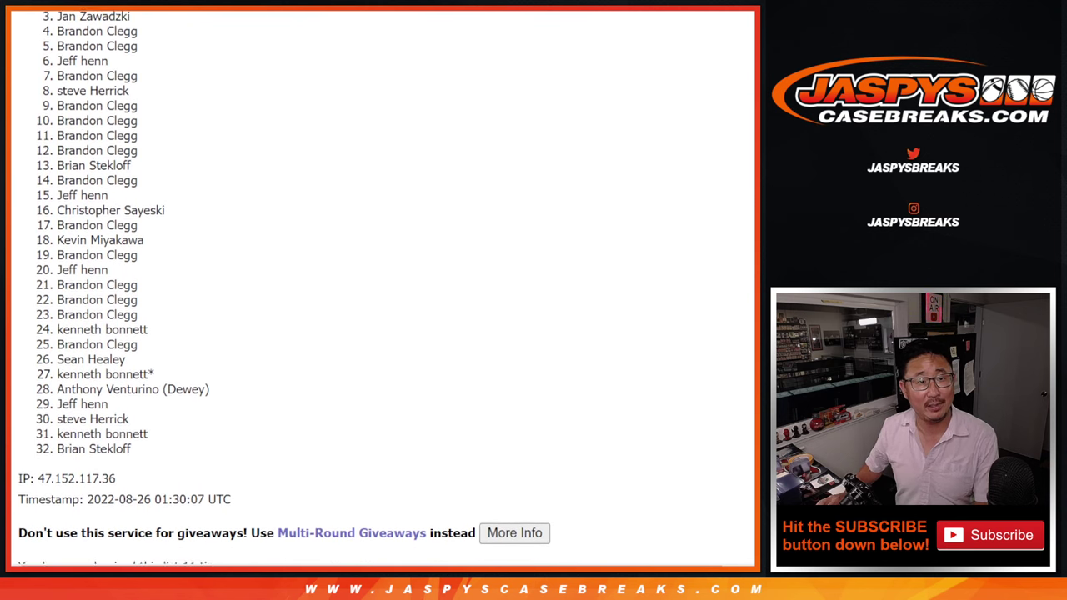
scroll(106, 67, up, 2)
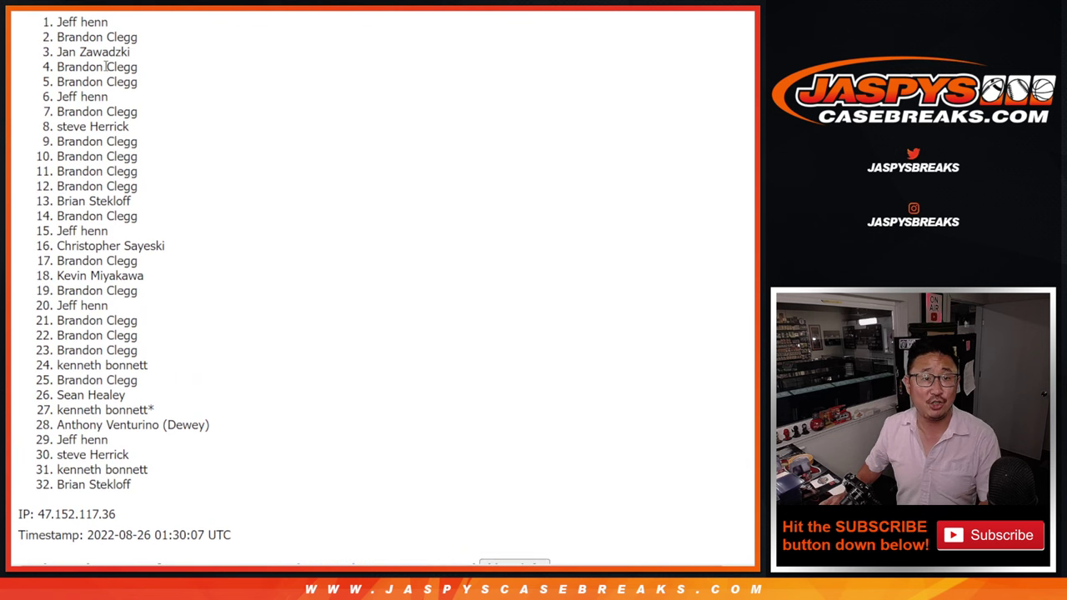
mouse_move(58, 26)
mouse_down()
mouse_move(95, 50)
mouse_move(147, 155)
mouse_up()
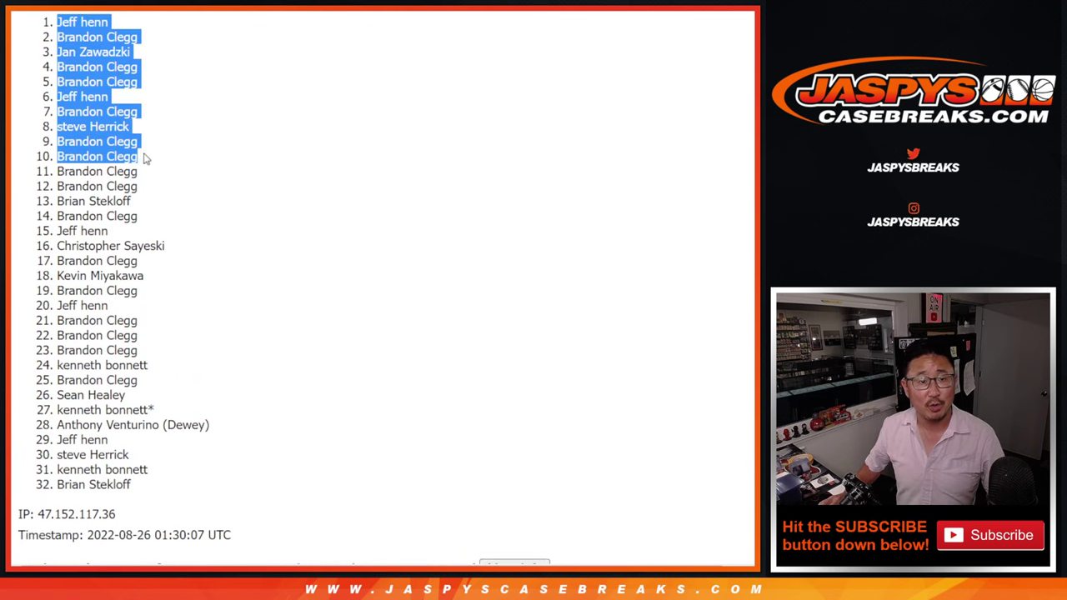
scroll(212, 179, down, 3)
scroll(211, 179, up, 3)
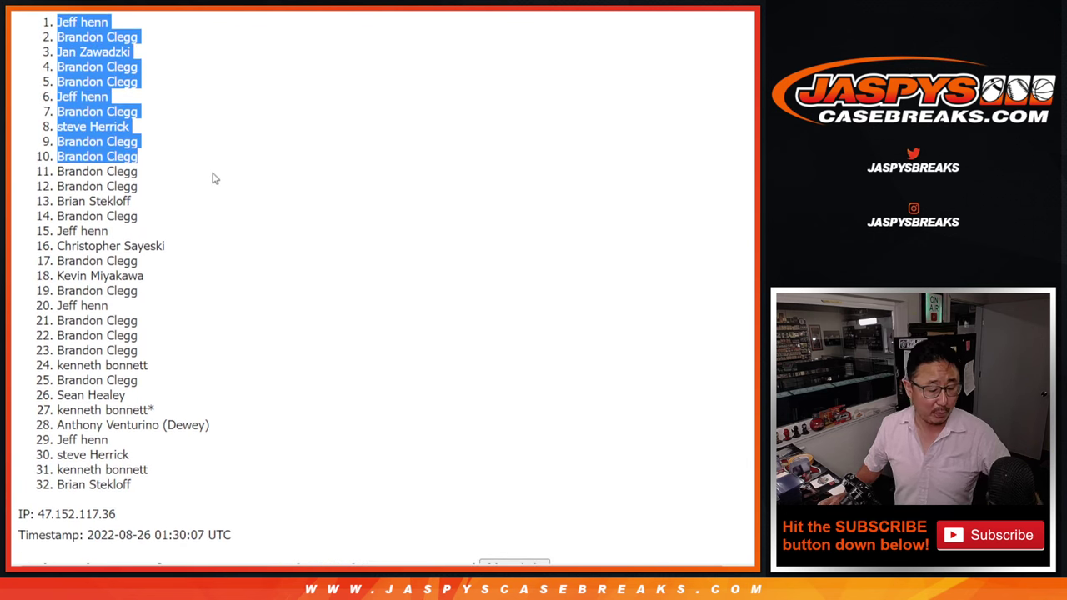